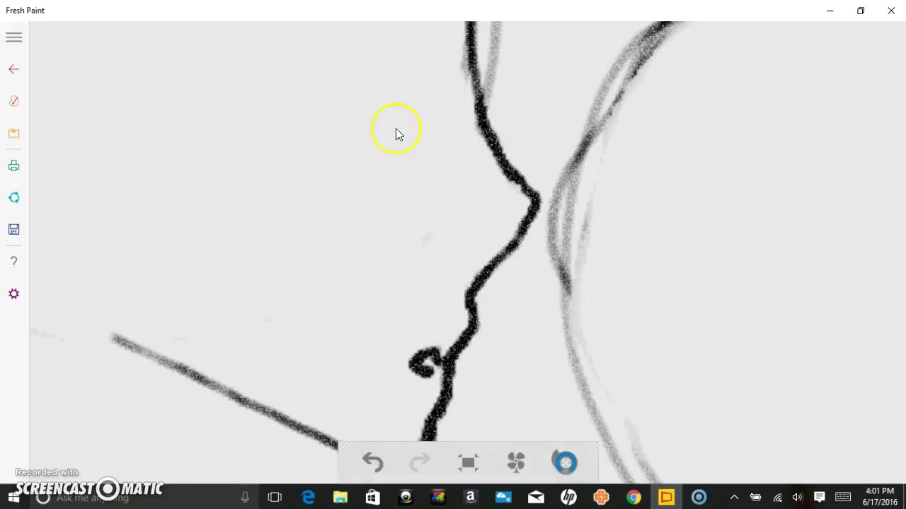
- Reduce the eraser size, then switch to the 4H pencil for work on the mouth area of the profile
left_click(13, 101)
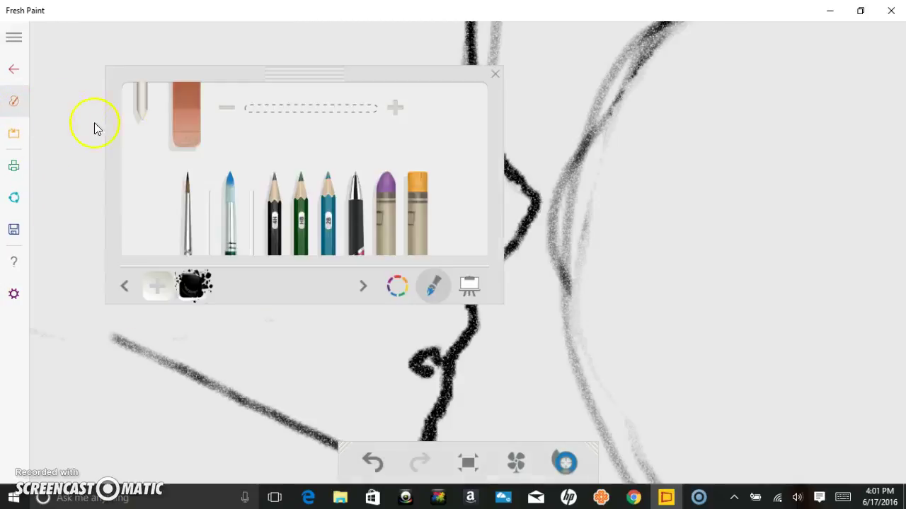
left_click(226, 108)
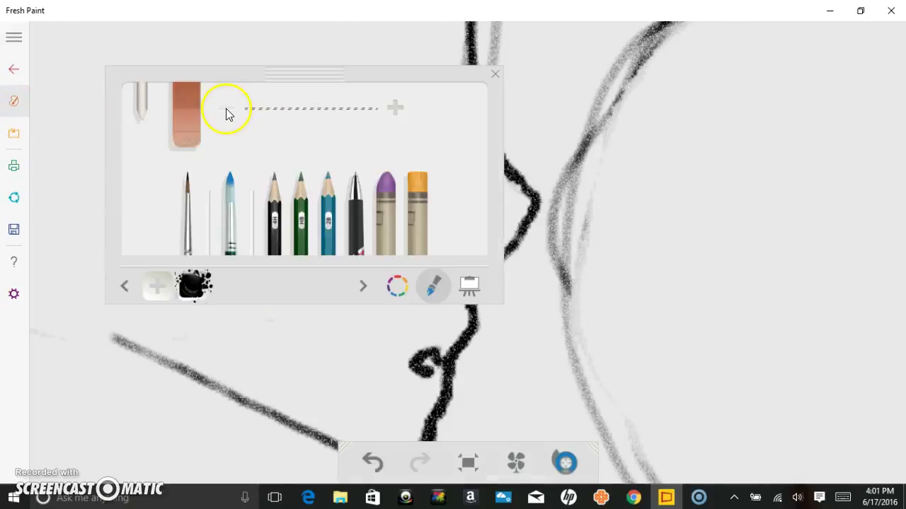
left_click(274, 216)
left_click(494, 75)
mouse_move(382, 189)
left_mouse_down()
mouse_move(335, 185)
mouse_move(416, 212)
mouse_move(476, 249)
mouse_move(458, 280)
mouse_move(484, 210)
mouse_move(630, 306)
mouse_move(625, 188)
mouse_move(635, 316)
mouse_move(655, 146)
mouse_move(700, 8)
left_mouse_up()
scroll(477, 249, "up", 1)
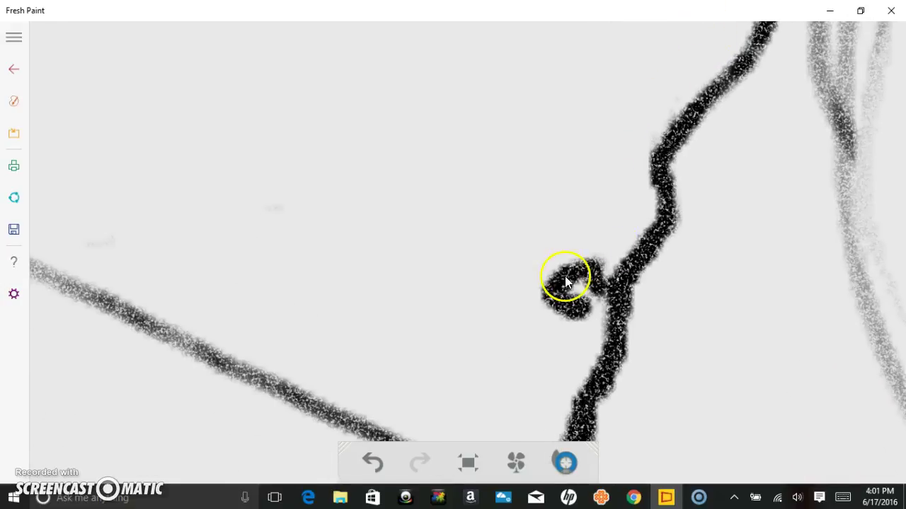
- Try sketching short 4H pencil strokes around the curled mouth mark and undo the last ones
left_click_drag(566, 274, 587, 242)
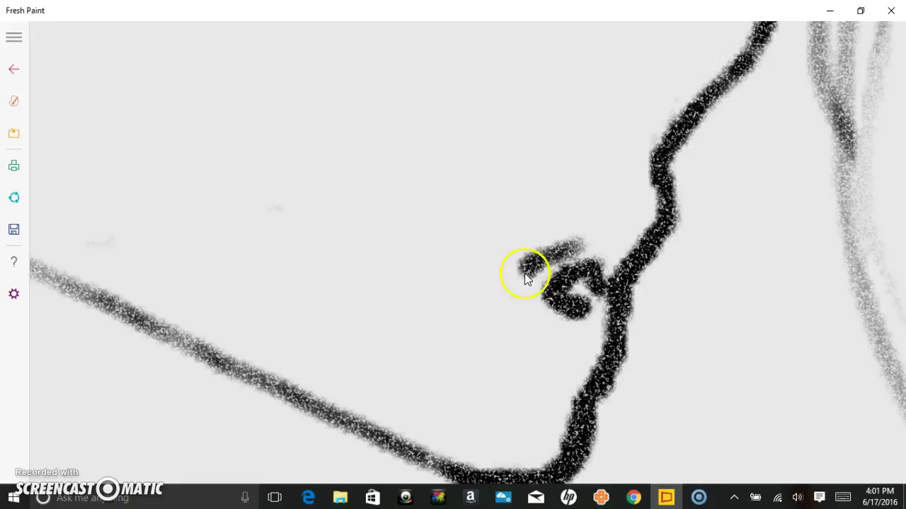
left_click_drag(526, 278, 522, 271)
mouse_move(539, 313)
left_mouse_down()
mouse_move(543, 332)
mouse_move(525, 316)
mouse_move(531, 307)
mouse_move(560, 318)
left_mouse_up()
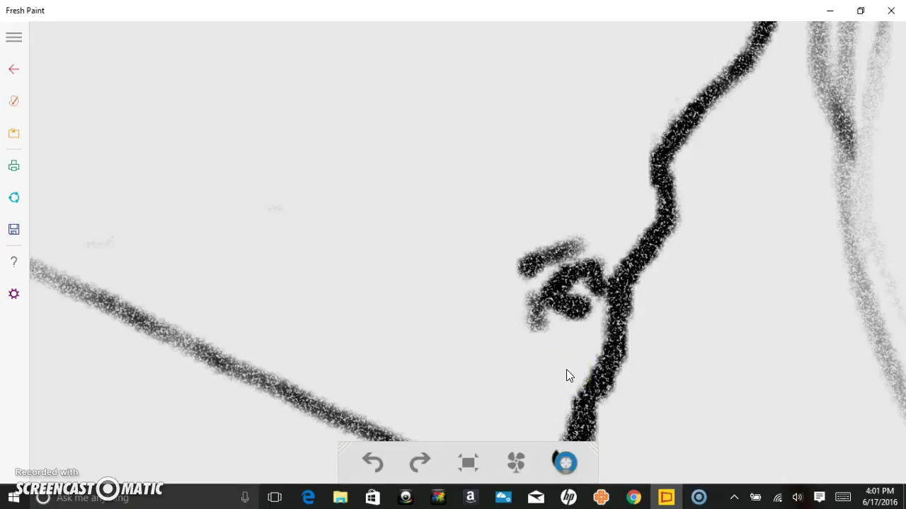
key("ctrl+z")
key("ctrl+z")
- Erase the curled mouth mark and the stray pencil stroke beside the face profile
left_click(14, 102)
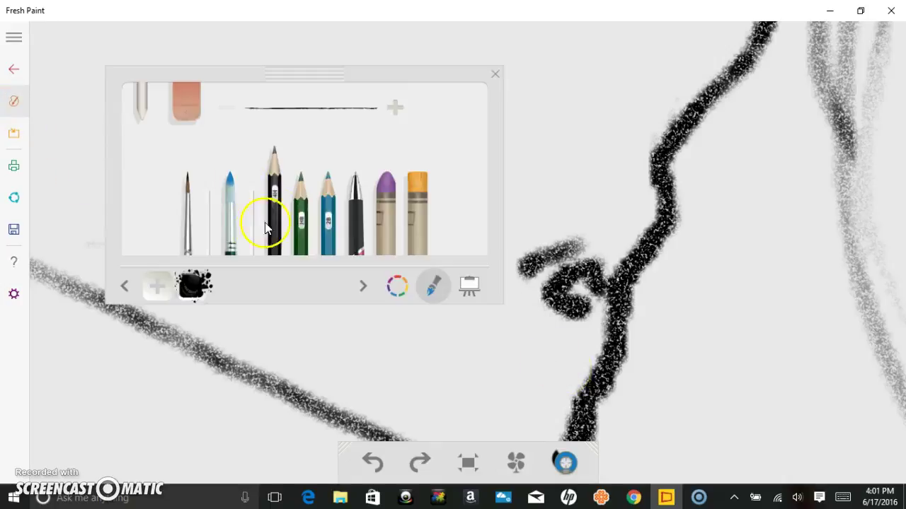
mouse_move(550, 280)
left_mouse_down()
mouse_move(553, 226)
mouse_move(531, 272)
mouse_move(564, 229)
mouse_move(587, 253)
mouse_move(568, 276)
mouse_move(569, 302)
left_mouse_up()
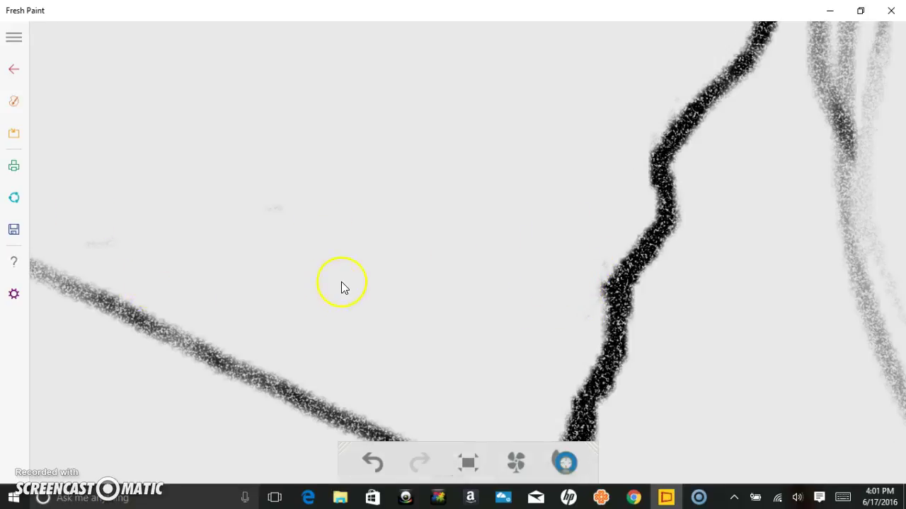
scroll(341, 283, "down", 3)
scroll(322, 254, "up", 3)
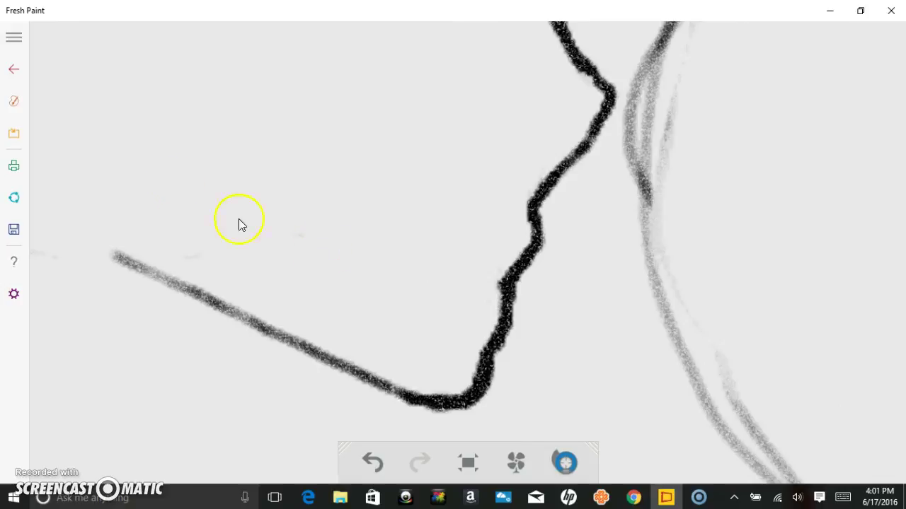
- Select the ballpoint pen and reduce its line to the thinnest size
left_click(14, 101)
left_click(382, 212)
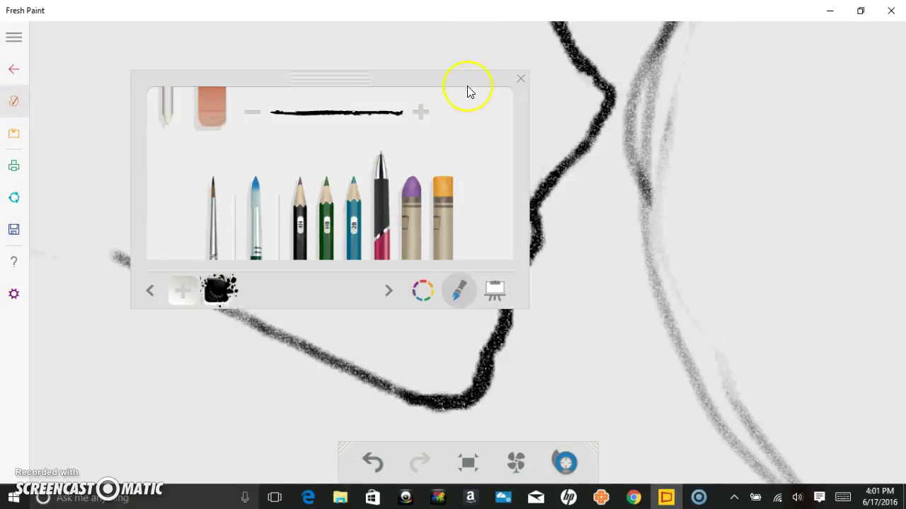
left_click(249, 117)
left_click(248, 119)
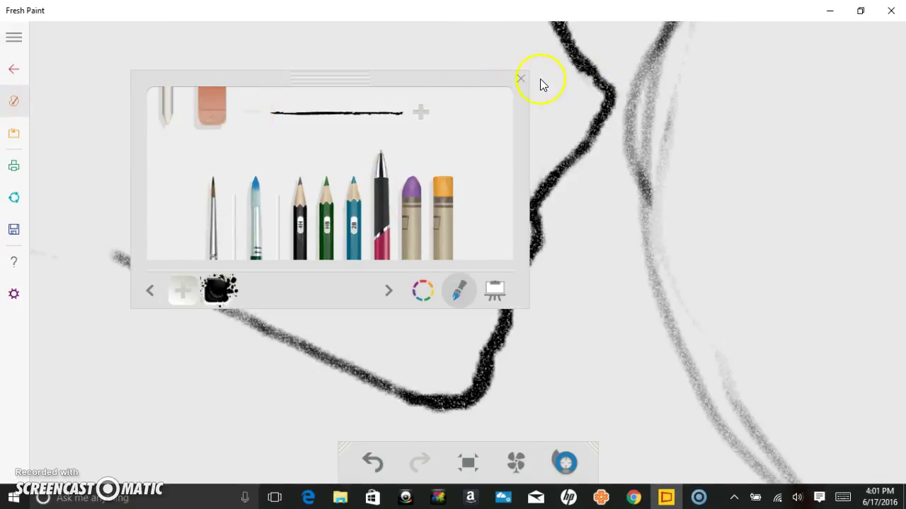
left_click(521, 79)
- Try drawing a short curved mouth line with a small mark under it, then undo them
scroll(576, 186, "up", 5)
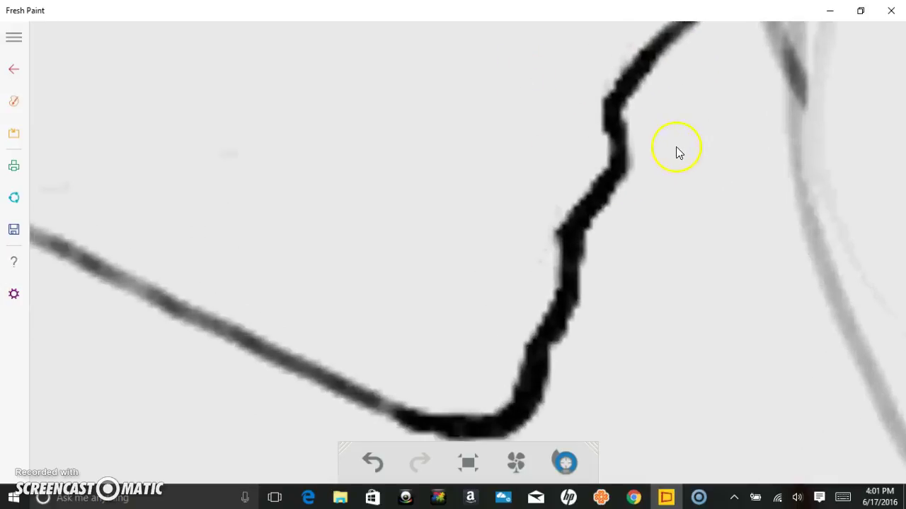
mouse_move(528, 195)
left_mouse_down()
mouse_move(498, 207)
mouse_move(493, 222)
mouse_move(536, 249)
left_mouse_up()
key("ctrl+z")
left_click_drag(526, 193, 530, 196)
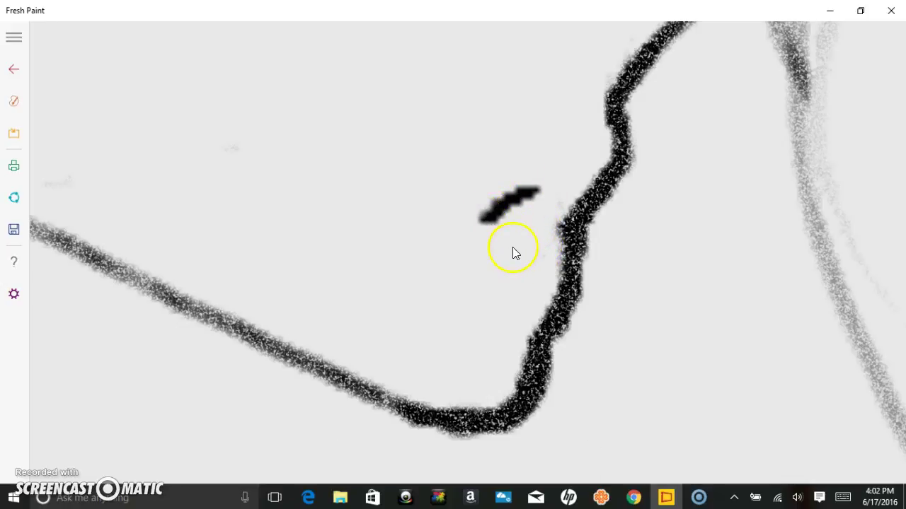
scroll(536, 267, "down", 5)
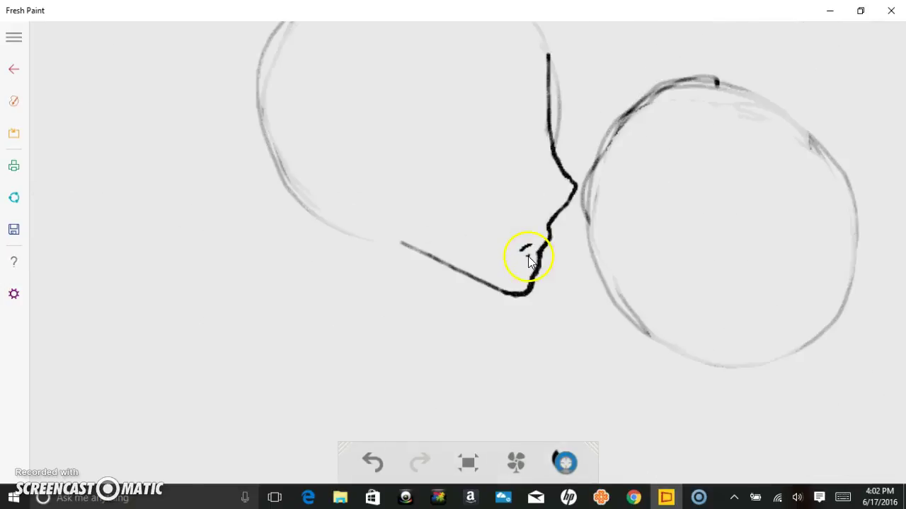
scroll(604, 313, "up", 6)
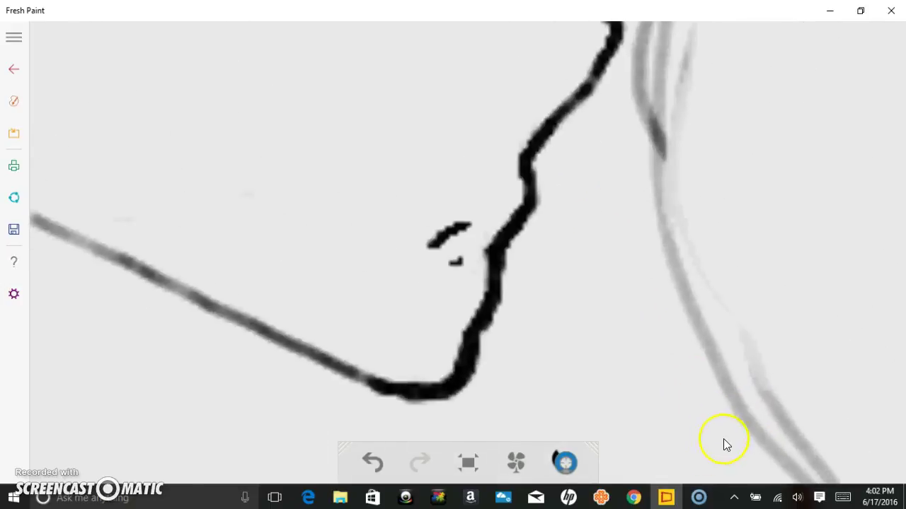
scroll(734, 347, "down", 2)
key("ctrl+z")
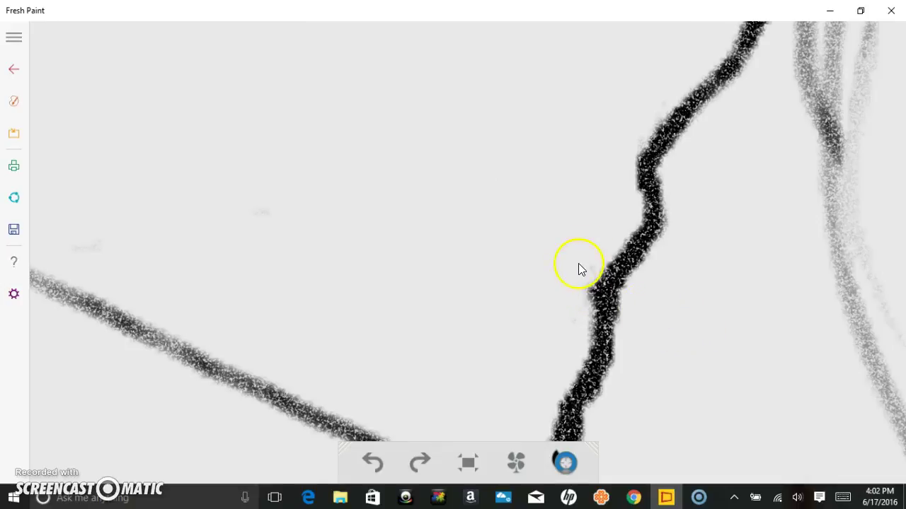
- Draw a slanted mouth line inside the lip profile with a short lower-lip mark beneath it
mouse_move(583, 251)
left_mouse_down()
mouse_move(492, 292)
mouse_move(540, 302)
left_mouse_up()
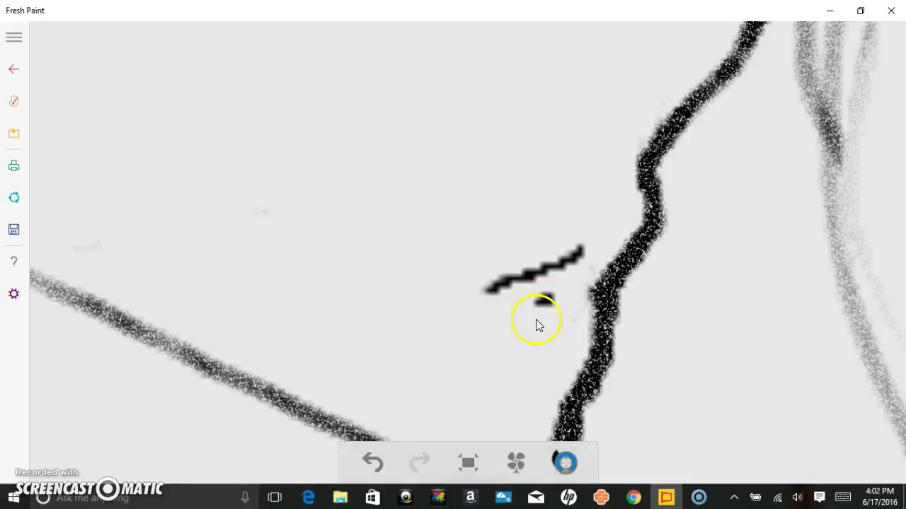
scroll(536, 322, "down", 2)
scroll(536, 320, "down", 3)
scroll(631, 370, "up", 4)
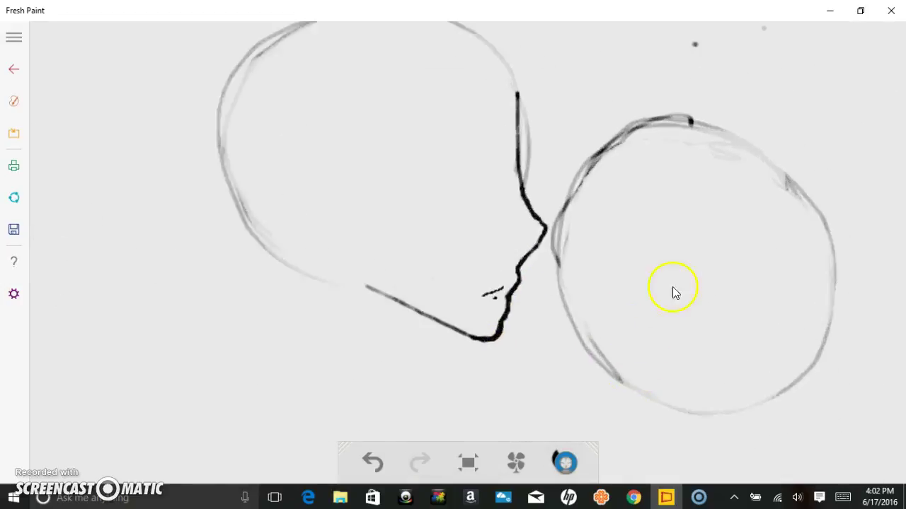
scroll(861, 295, "up", 4)
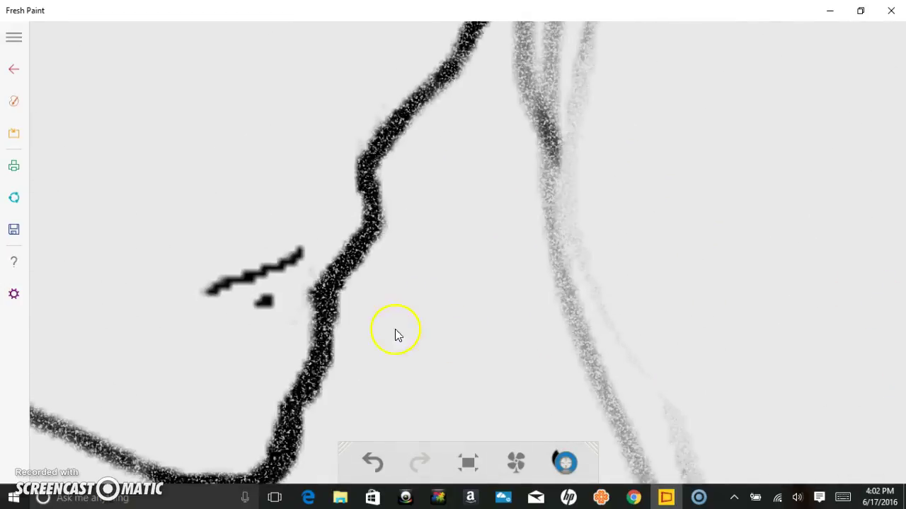
- Thicken the mouth line and extend both it and the lower-lip mark slightly toward the profile
mouse_move(288, 272)
left_mouse_down()
mouse_move(241, 281)
mouse_move(222, 301)
mouse_move(279, 297)
mouse_move(259, 302)
left_mouse_up()
scroll(297, 325, "down", 1)
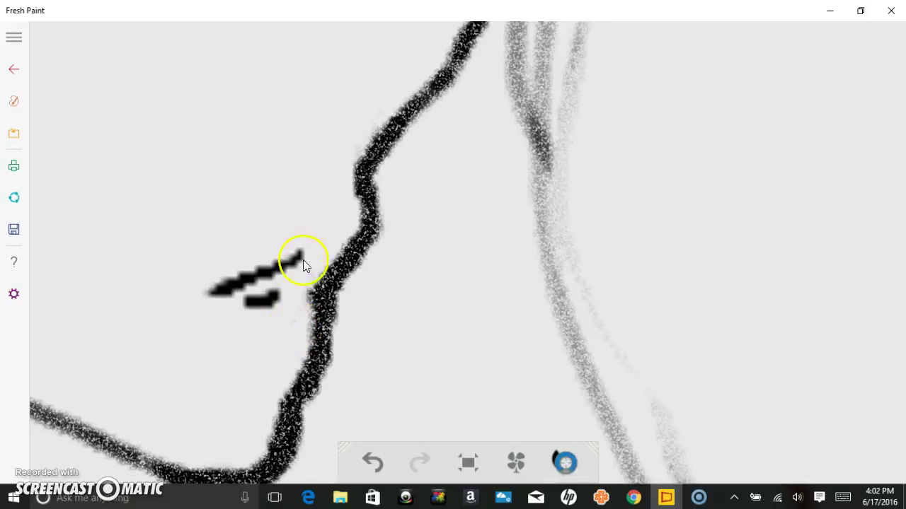
left_click_drag(312, 246, 285, 266)
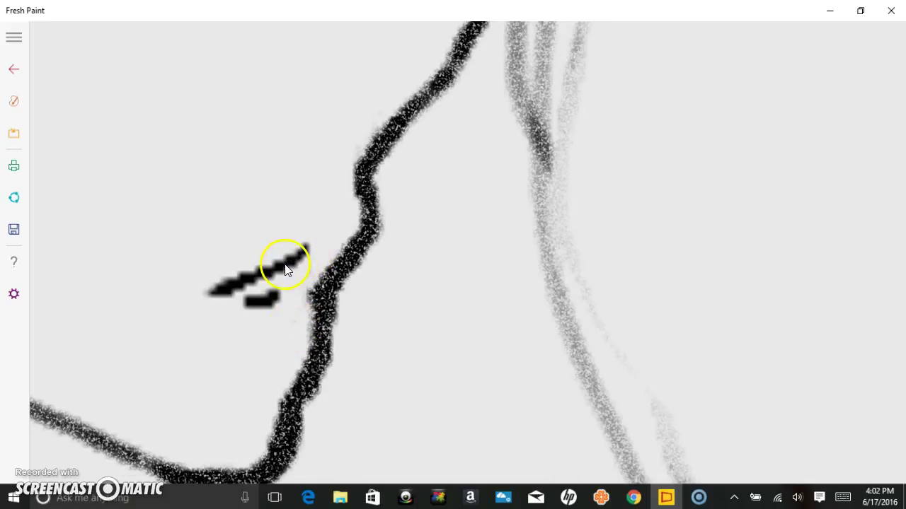
left_click_drag(274, 297, 282, 294)
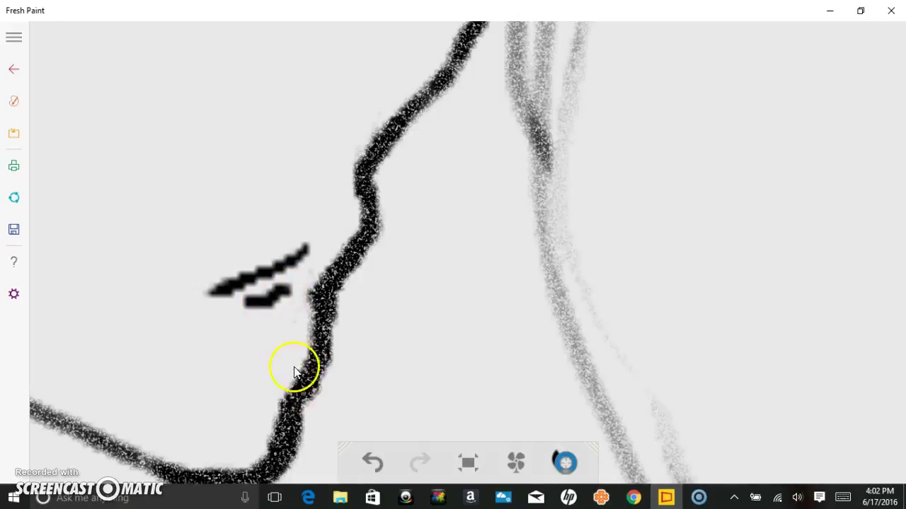
scroll(296, 336, "down", 1)
scroll(295, 336, "down", 4)
scroll(299, 313, "up", 3)
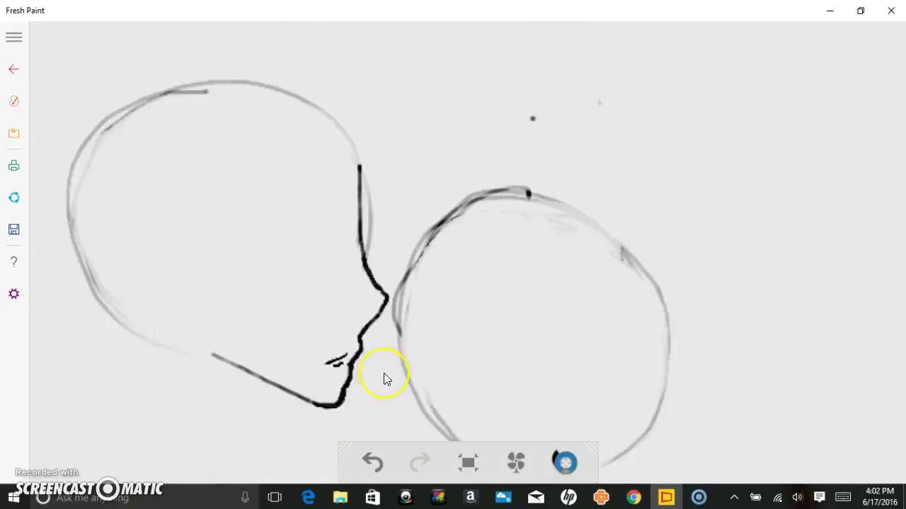
- Draw two thin overlapping strokes for the upper eyelid, level with the bridge of the nose
scroll(434, 399, "up", 5)
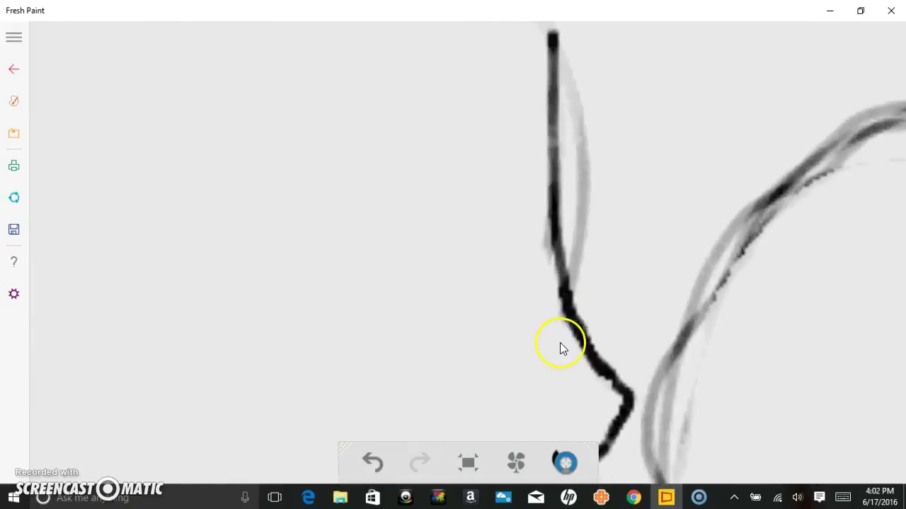
scroll(569, 285, "down", 2)
scroll(570, 282, "up", 4)
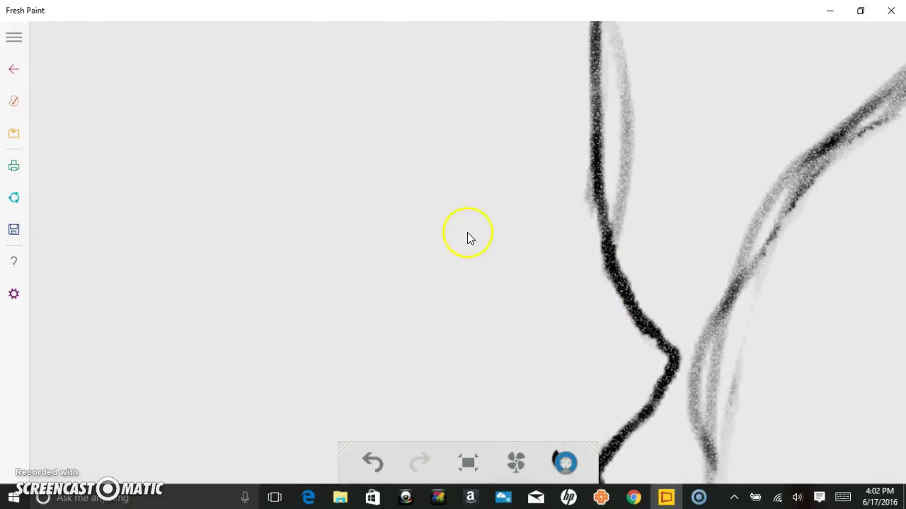
left_click_drag(437, 230, 349, 248)
left_click_drag(450, 245, 368, 249)
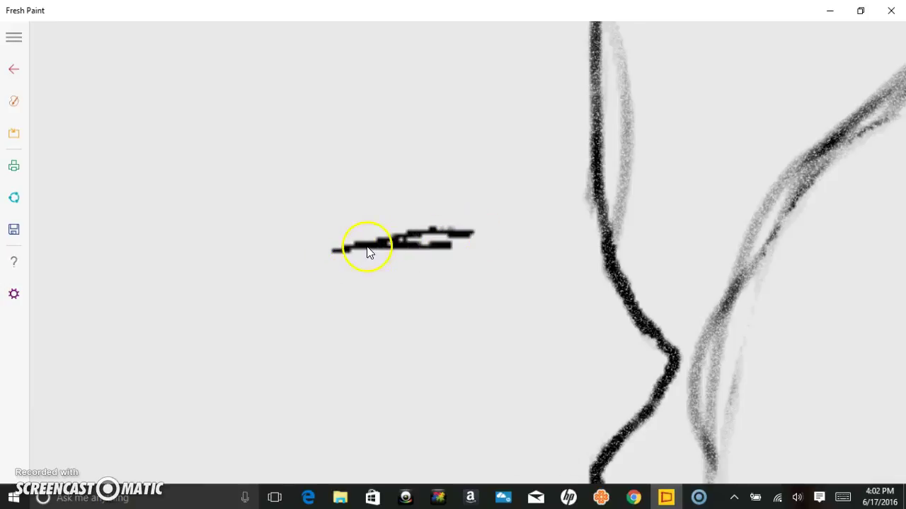
- Build the eyelid strokes into a thick, arched lash line with many short lashes hanging below it
mouse_move(440, 237)
left_mouse_down()
mouse_move(319, 251)
mouse_move(320, 261)
mouse_move(494, 258)
mouse_move(425, 266)
mouse_move(417, 279)
mouse_move(382, 276)
mouse_move(365, 290)
mouse_move(294, 277)
mouse_move(310, 289)
left_mouse_up()
mouse_move(259, 270)
left_mouse_down()
mouse_move(304, 282)
mouse_move(339, 263)
mouse_move(266, 276)
left_mouse_up()
left_click_drag(340, 262, 281, 261)
mouse_move(280, 261)
left_mouse_down()
mouse_move(340, 250)
mouse_move(256, 268)
left_mouse_up()
mouse_move(409, 252)
left_mouse_down()
mouse_move(450, 263)
mouse_move(464, 247)
mouse_move(494, 275)
mouse_move(489, 289)
mouse_move(426, 292)
mouse_move(440, 285)
left_mouse_up()
left_click_drag(445, 242, 450, 235)
left_click_drag(305, 279, 272, 310)
mouse_move(276, 274)
left_mouse_down()
mouse_move(255, 294)
mouse_move(261, 279)
left_mouse_up()
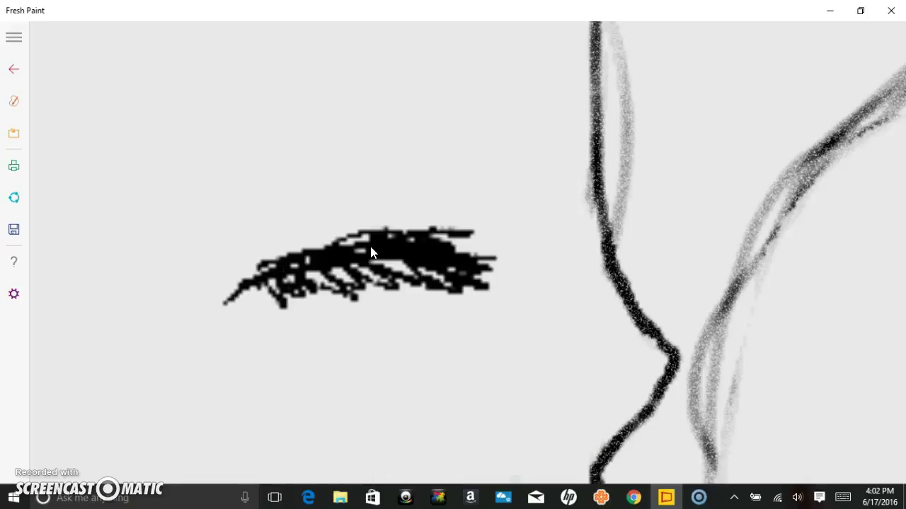
- Draw a thin, nearly horizontal line above the lashes with a short downward hook at its nose-side end
mouse_move(427, 216)
left_mouse_down()
mouse_move(414, 188)
mouse_move(301, 199)
left_mouse_up()
mouse_move(410, 192)
left_mouse_down()
mouse_move(249, 179)
mouse_move(345, 198)
left_mouse_up()
left_click_drag(232, 190, 393, 191)
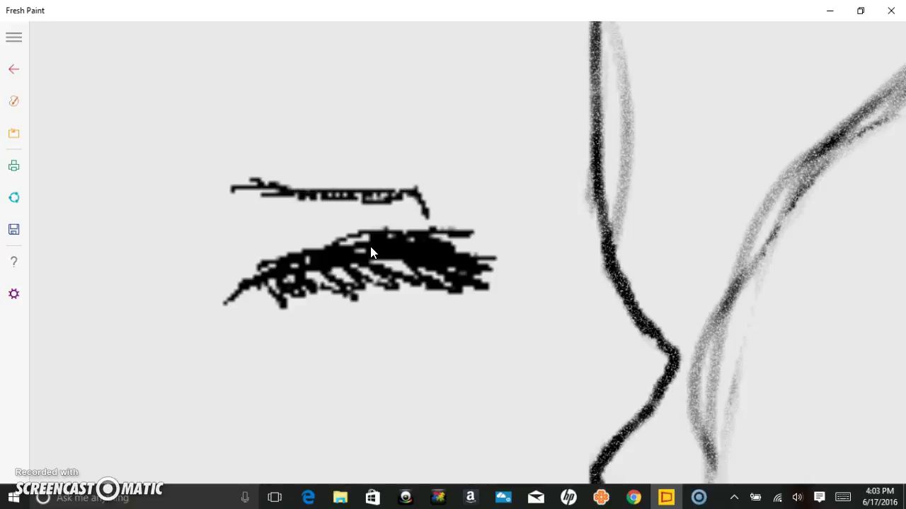
scroll(371, 254, "down", 5)
scroll(350, 262, "up", 3)
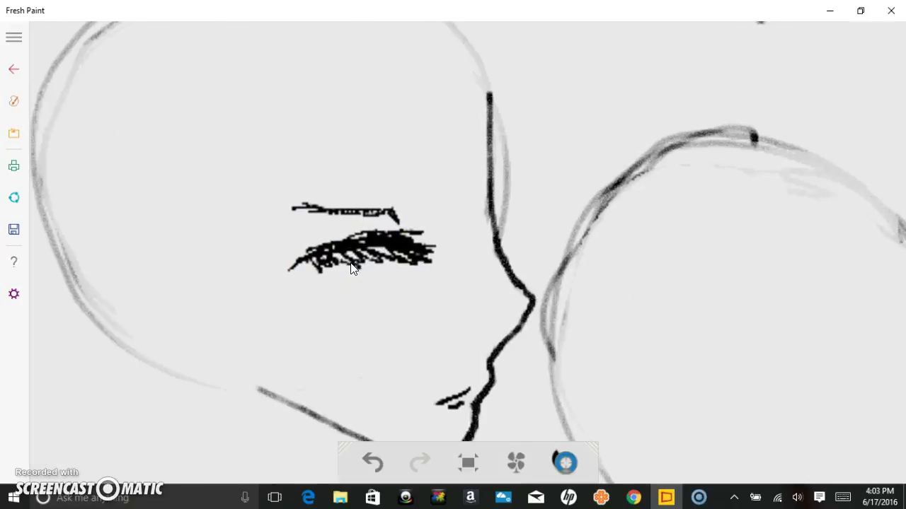
- Undo the line above the eye and the lash strokes, back to the first two eyelid strokes
key("ctrl+z")
key("ctrl+z")
key("ctrl+z")
key("ctrl+z")
key("ctrl+z")
key("ctrl+z")
key("ctrl+z")
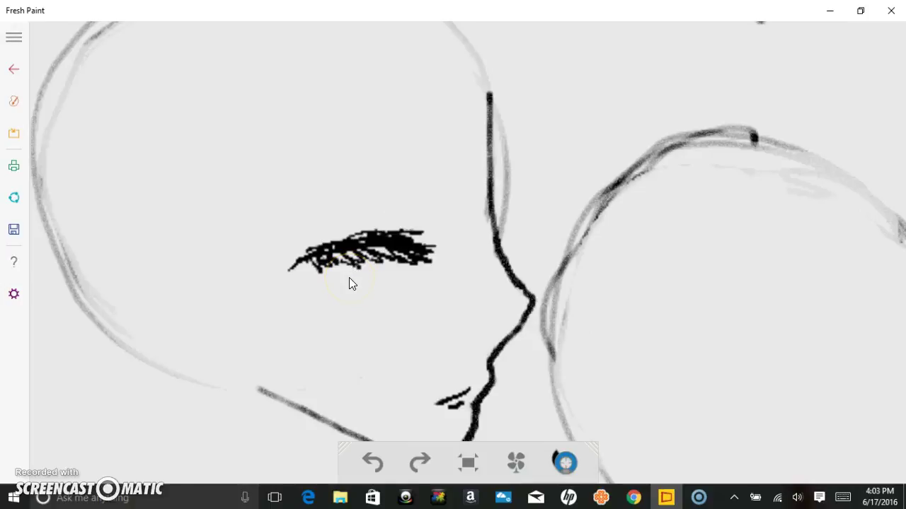
- Thicken and extend the upper eyelid into a downward outer corner, and add a short lower lid line below
scroll(349, 277, "up", 3)
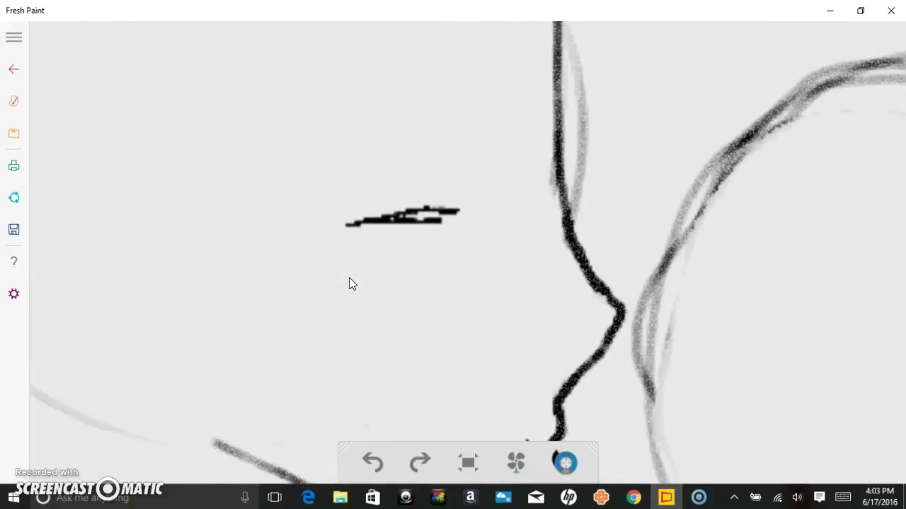
mouse_move(387, 214)
left_mouse_down()
mouse_move(347, 232)
mouse_move(404, 216)
mouse_move(355, 217)
mouse_move(456, 211)
mouse_move(362, 226)
mouse_move(464, 208)
mouse_move(361, 229)
mouse_move(337, 250)
mouse_move(384, 223)
mouse_move(335, 242)
mouse_move(434, 211)
mouse_move(468, 212)
mouse_move(414, 213)
mouse_move(459, 221)
left_mouse_up()
mouse_move(381, 275)
left_mouse_down()
mouse_move(423, 273)
mouse_move(385, 267)
mouse_move(445, 271)
mouse_move(392, 278)
left_mouse_up()
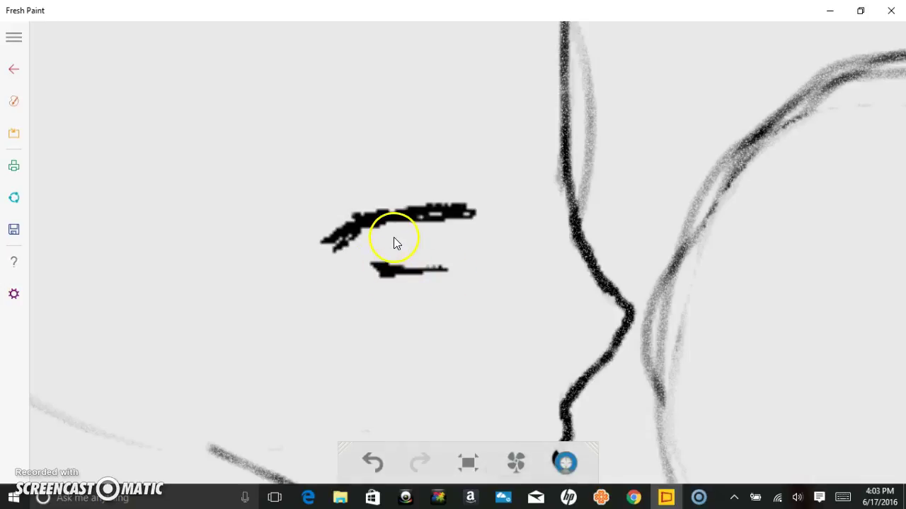
- Draw the rounded iris with inner pupil marks between the lids, and add small lash strokes at the outer corner
scroll(394, 242, "up", 3)
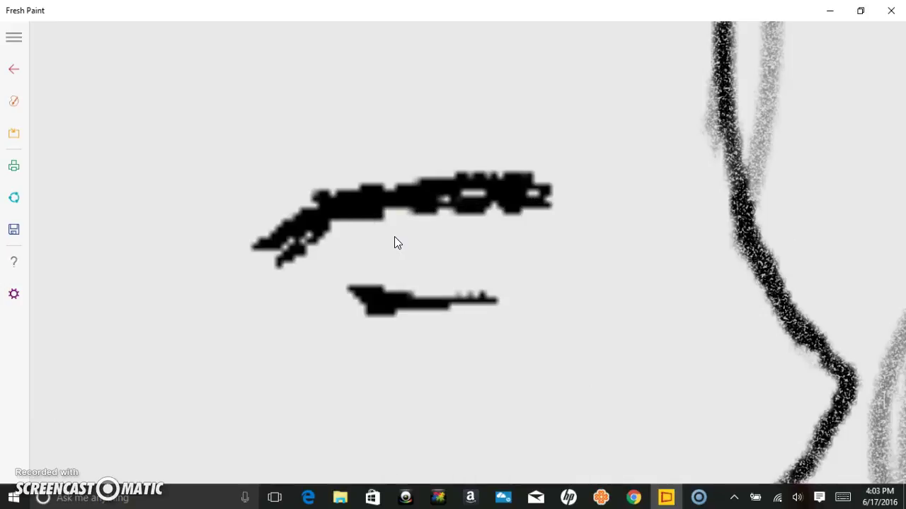
left_click_drag(358, 245, 310, 245)
left_click_drag(321, 283, 308, 271)
left_click_drag(368, 230, 387, 278)
mouse_move(484, 210)
left_mouse_down()
mouse_move(473, 260)
mouse_move(446, 284)
left_mouse_up()
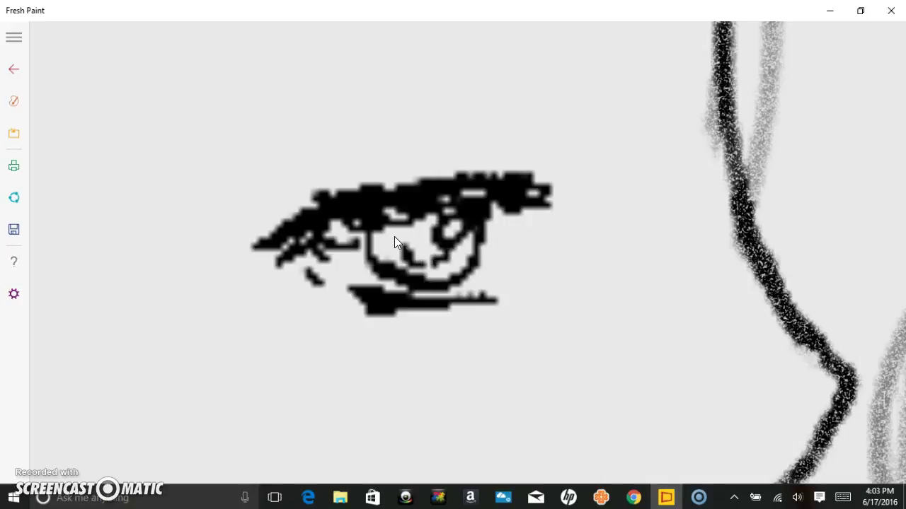
scroll(394, 238, "down", 5)
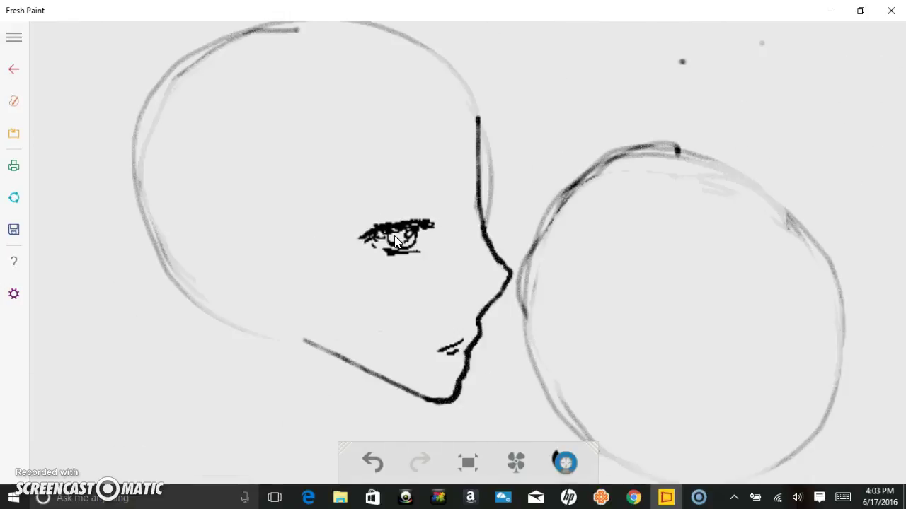
scroll(394, 241, "up", 6)
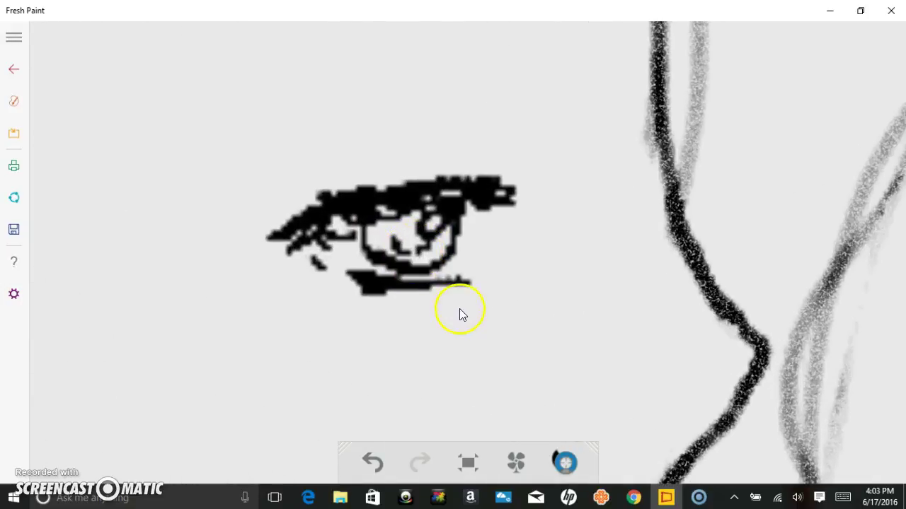
- Thicken the lower lid with short dark strokes along the underside of the eye
scroll(459, 309, "up", 1)
left_click_drag(292, 271, 341, 289)
left_click_drag(446, 333, 339, 94)
scroll(321, 207, "down", 3)
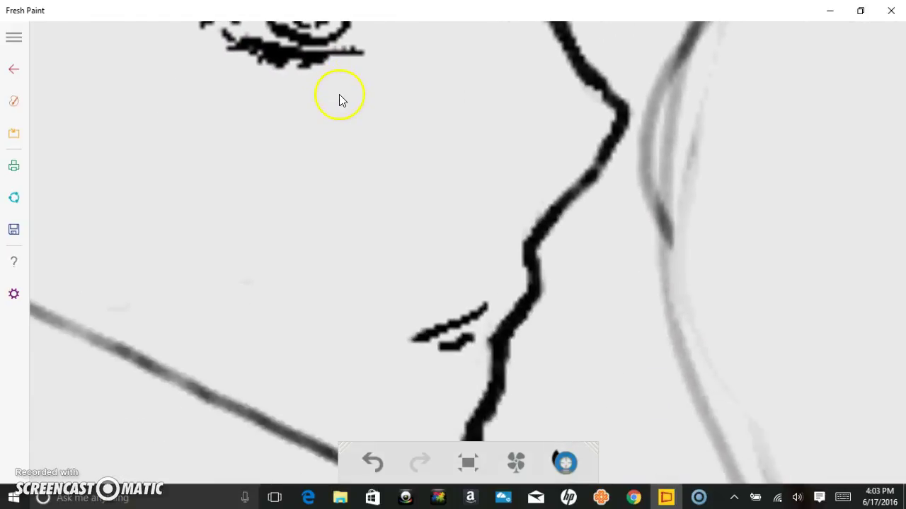
- Add a small nostril mark just inside the profile, between the nose tip and the mouth
scroll(352, 152, "up", 2)
left_click(549, 292)
mouse_move(549, 293)
left_mouse_down()
mouse_move(575, 322)
mouse_move(458, 249)
mouse_move(403, 249)
left_mouse_up()
scroll(403, 249, "down", 2)
scroll(404, 255, "down", 4)
scroll(441, 319, "up", 4)
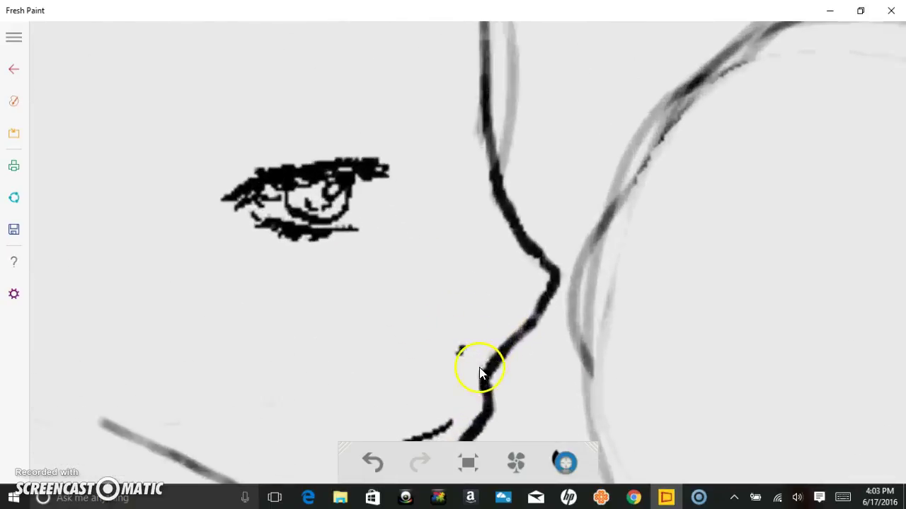
- Draw thin, slightly slanted hatch strokes across the cheek beneath the eye
scroll(479, 368, "up", 2)
mouse_move(330, 246)
left_mouse_down()
mouse_move(292, 258)
mouse_move(313, 243)
mouse_move(202, 259)
mouse_move(344, 240)
mouse_move(313, 254)
left_mouse_up()
scroll(348, 255, "down", 4)
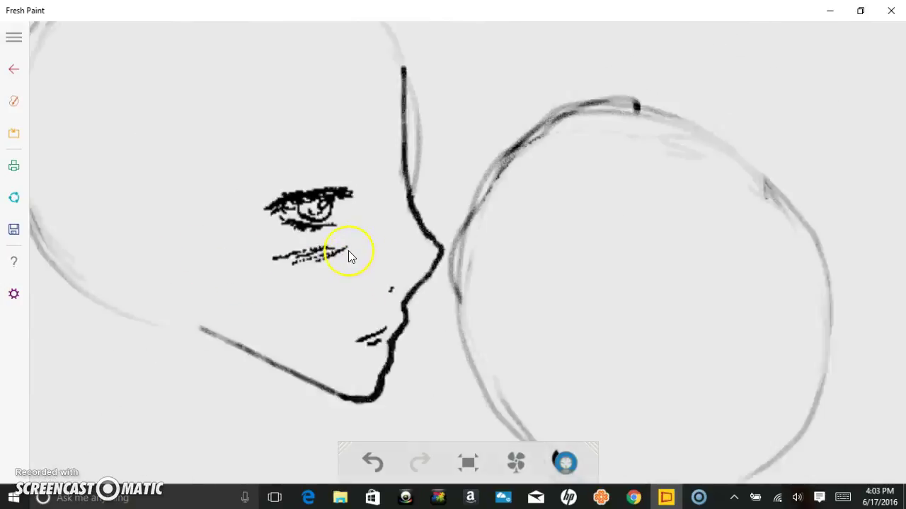
scroll(348, 251, "up", 3)
scroll(453, 387, "down", 3)
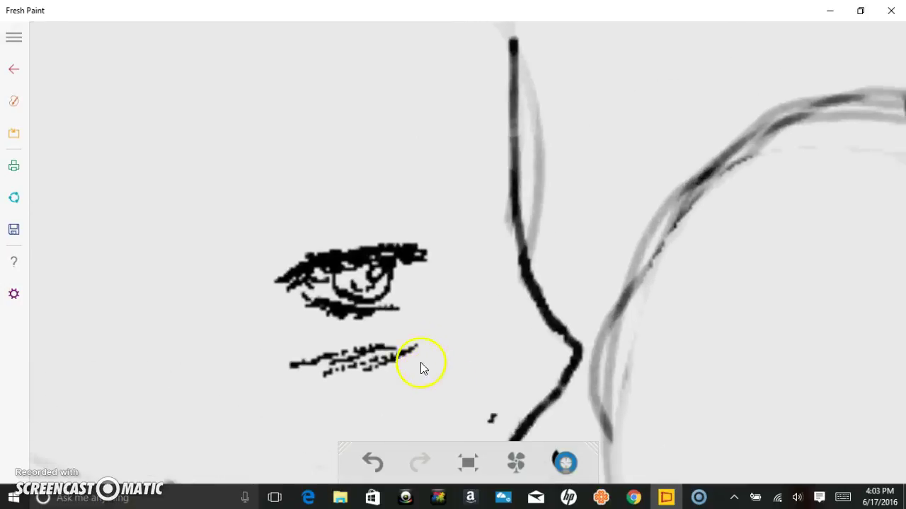
scroll(408, 278, "up", 4)
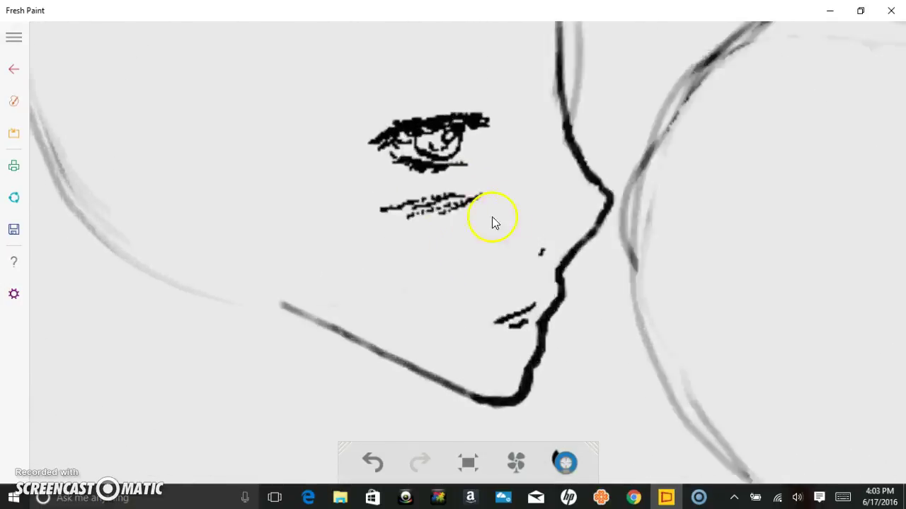
- Extend the back end of the jawline with a double stroke slanting up towards the ear
left_click_drag(524, 414, 517, 410)
mouse_move(311, 295)
left_mouse_down()
mouse_move(337, 318)
mouse_move(522, 407)
left_mouse_up()
left_click_drag(331, 313, 287, 260)
- Draw the ear outline above the end of the jawline and fill in its curved inner folds
left_click(301, 213)
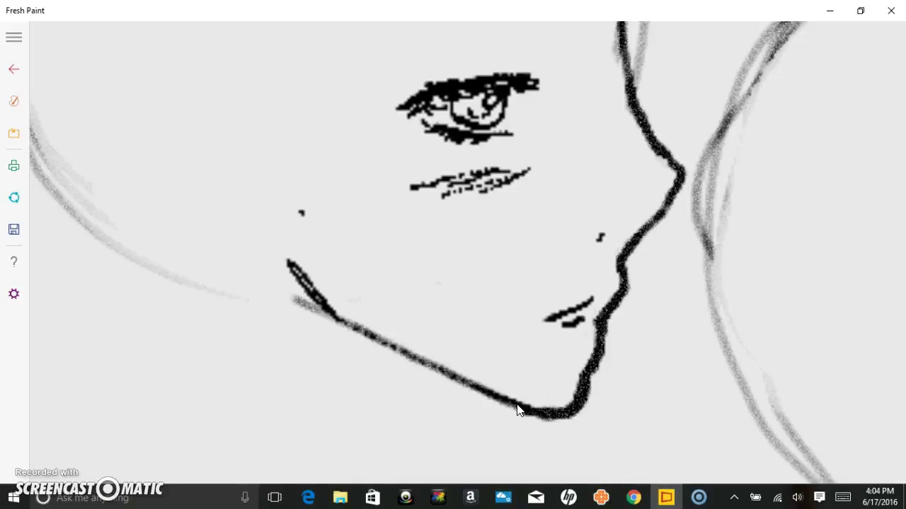
mouse_move(287, 172)
left_mouse_down()
mouse_move(239, 241)
mouse_move(266, 269)
mouse_move(271, 174)
mouse_move(258, 170)
mouse_move(223, 226)
left_mouse_up()
left_click_drag(276, 187, 241, 243)
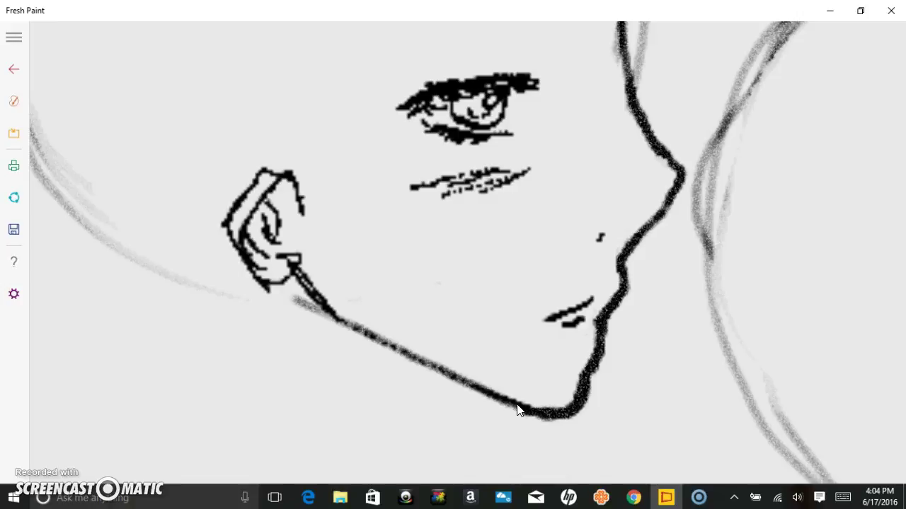
- Examine the finished face profile and the position of the second head circle
scroll(517, 407, "down", 1)
scroll(518, 408, "up", 3)
scroll(631, 370, "up", 1)
scroll(631, 370, "down", 5)
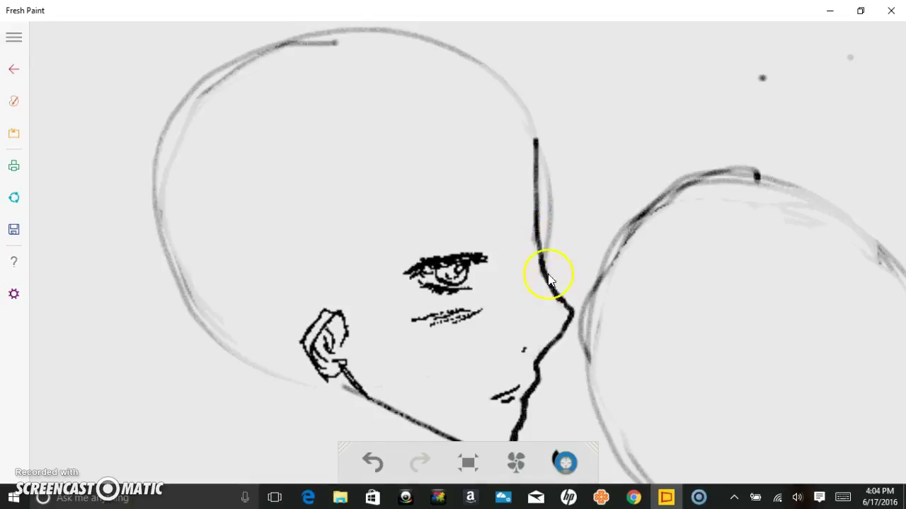
scroll(566, 292, "up", 1)
scroll(566, 292, "down", 2)
scroll(566, 292, "up", 3)
scroll(566, 289, "down", 4)
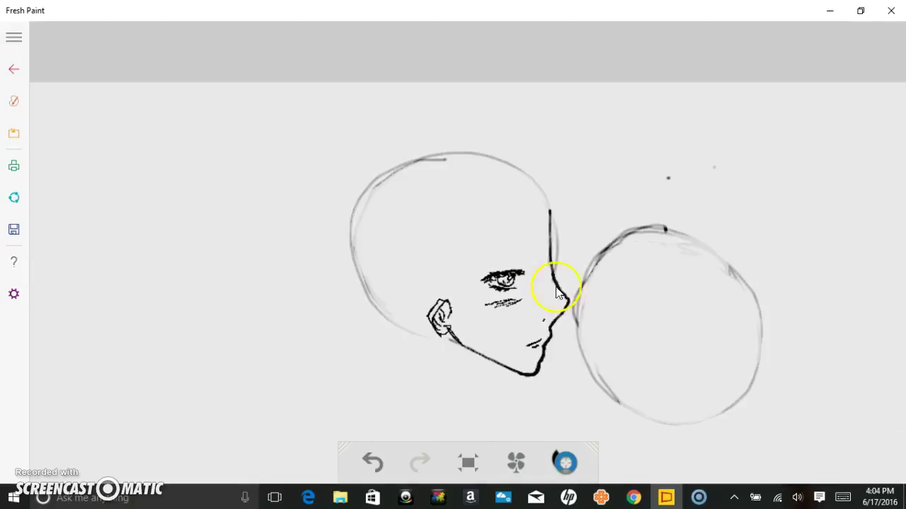
scroll(567, 297, "up", 6)
scroll(385, 99, "down", 5)
- Draw the second face's thin profile from the circle's forehead edge down to the chin, with a near-horizontal line running back from the chin
scroll(328, 126, "up", 3)
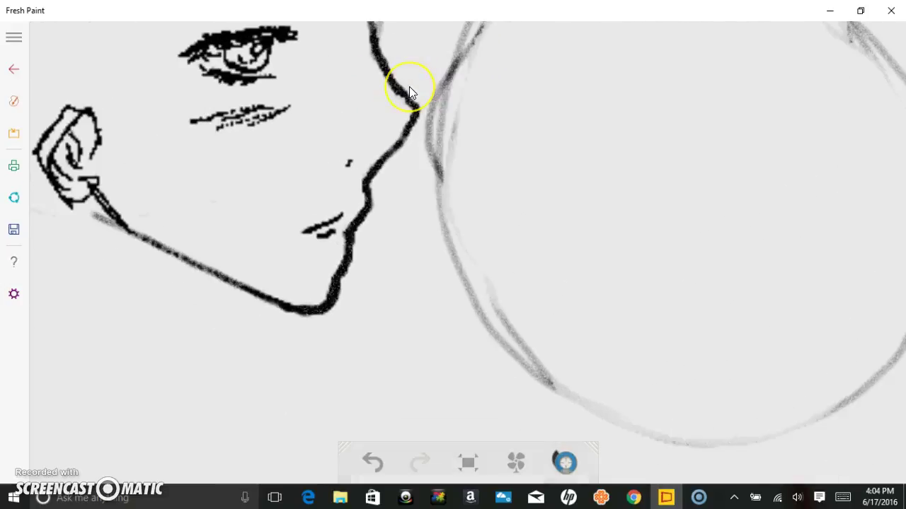
mouse_move(467, 35)
left_mouse_down()
mouse_move(448, 145)
mouse_move(414, 185)
mouse_move(438, 250)
left_mouse_up()
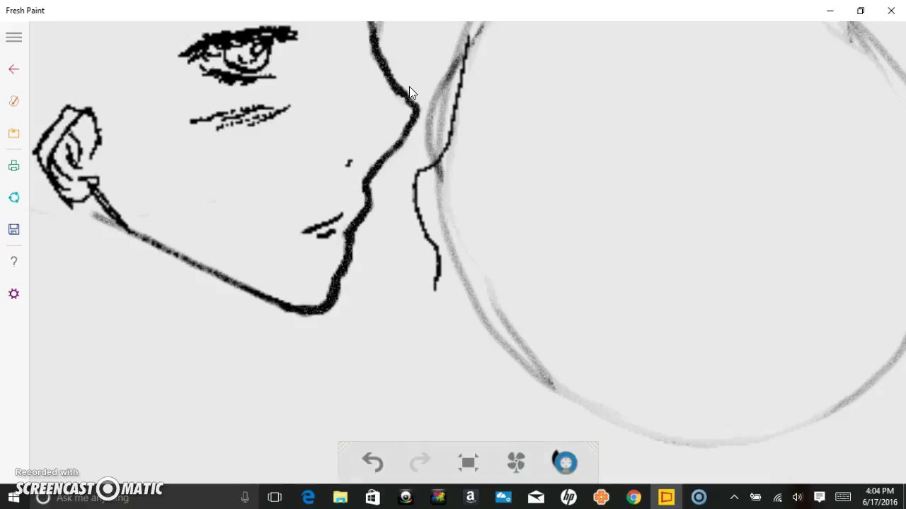
key("ctrl+z")
mouse_move(478, 26)
left_mouse_down()
mouse_move(444, 129)
mouse_move(413, 172)
mouse_move(421, 253)
mouse_move(410, 276)
left_mouse_up()
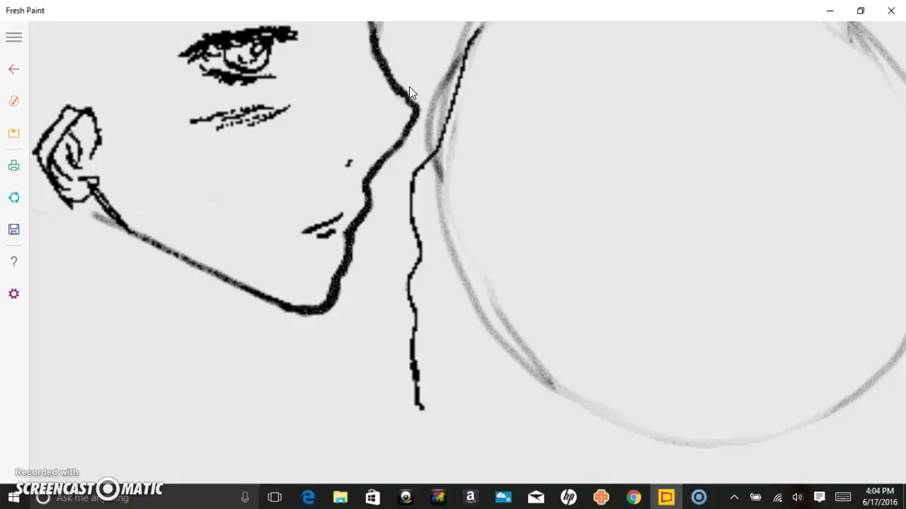
left_click_drag(431, 412, 584, 403)
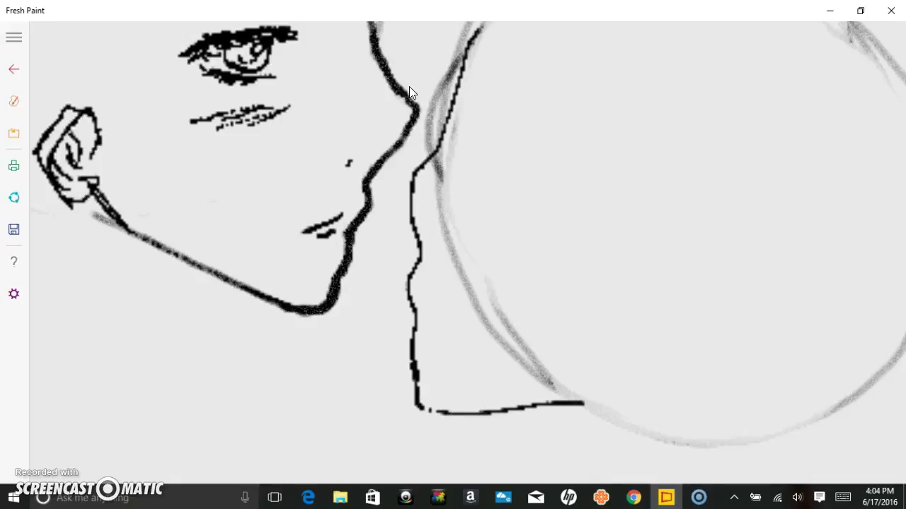
- Draw the second face's jawline rising from the chin, and add an ear with inner folds at its end
scroll(404, 102, "down", 1)
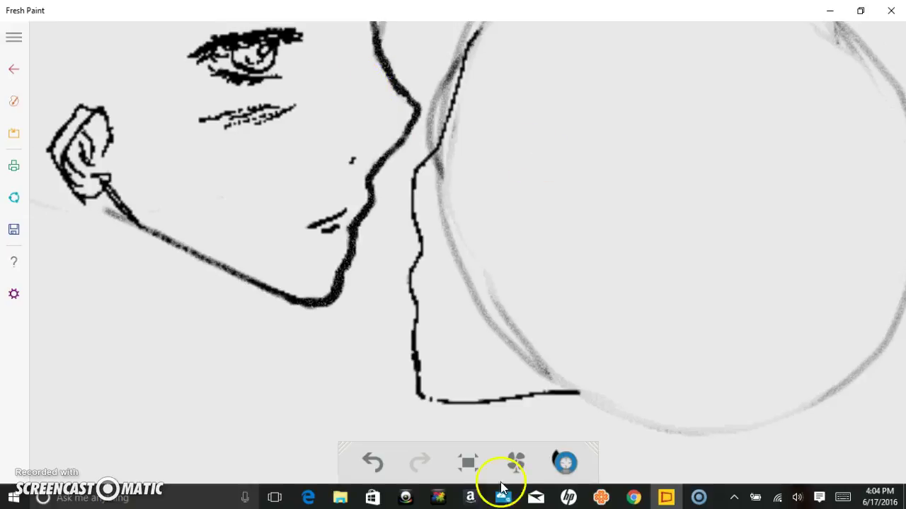
mouse_move(421, 396)
left_mouse_down()
mouse_move(589, 344)
mouse_move(620, 323)
mouse_move(572, 347)
left_mouse_up()
mouse_move(597, 291)
left_mouse_down()
mouse_move(626, 266)
mouse_move(655, 326)
mouse_move(619, 333)
mouse_move(625, 287)
mouse_move(634, 330)
left_mouse_up()
left_click_drag(609, 294, 610, 303)
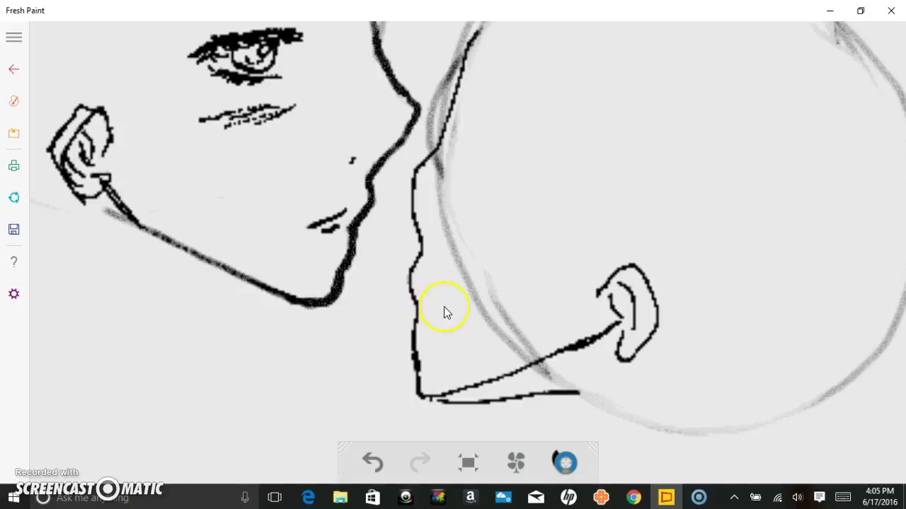
- Place a small dark mark on the sketch circle, just inside the second face's profile at nose height
scroll(444, 306, "up", 5)
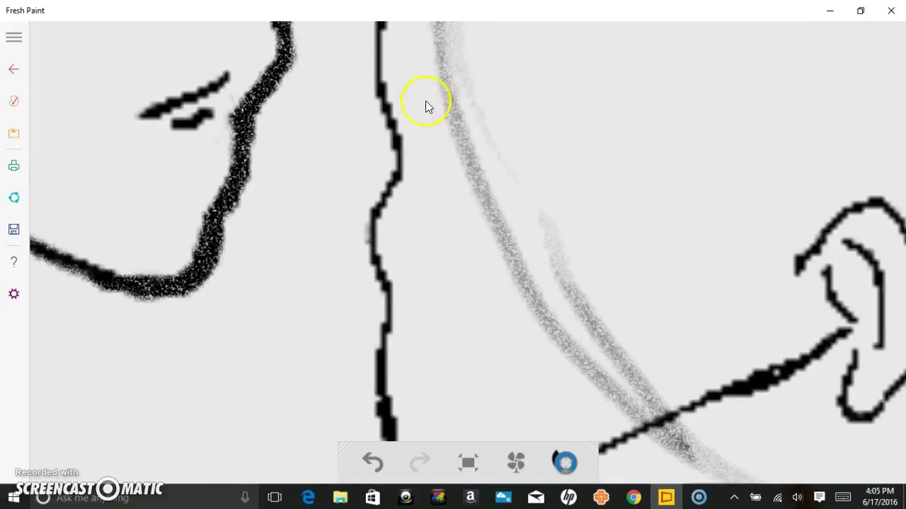
left_click_drag(425, 110, 434, 132)
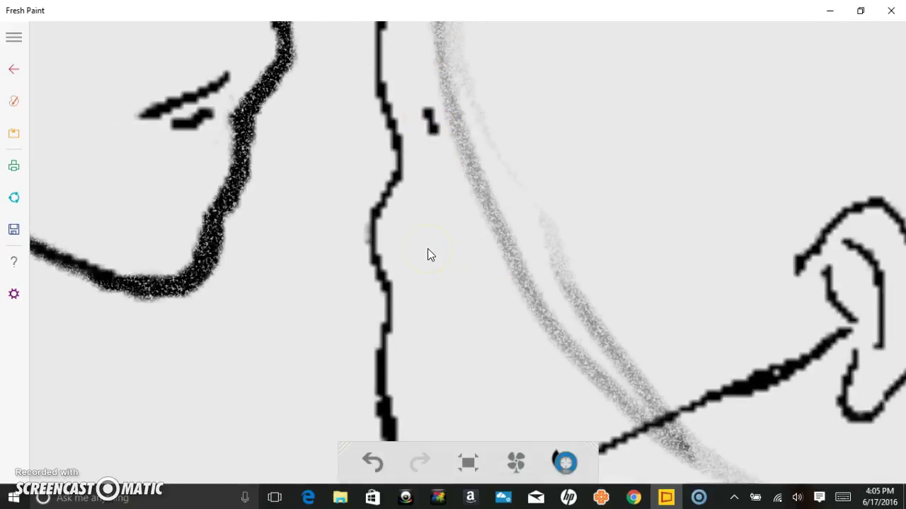
key("ctrl+z")
left_click_drag(456, 130, 462, 142)
scroll(452, 202, "down", 6)
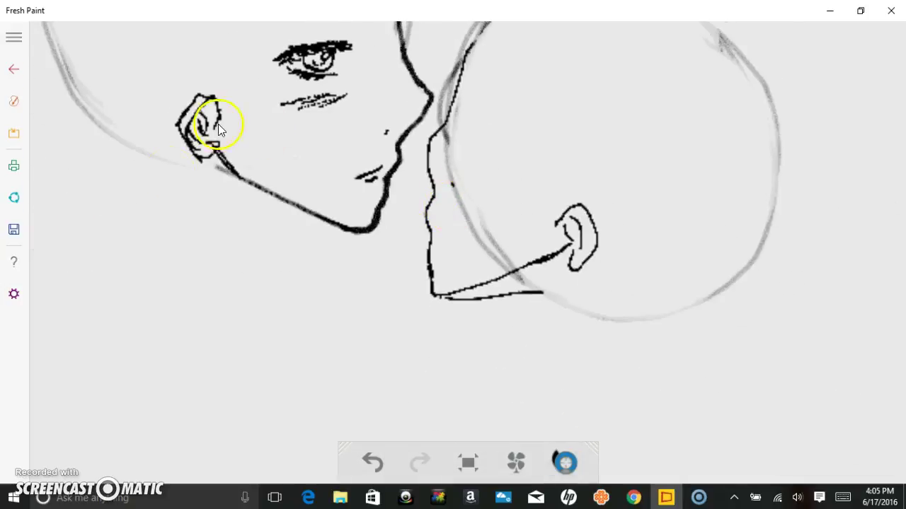
- Select the eraser and remove the upper sketch-circle lines crossing the inside of the second face
left_click(16, 102)
left_click(206, 115)
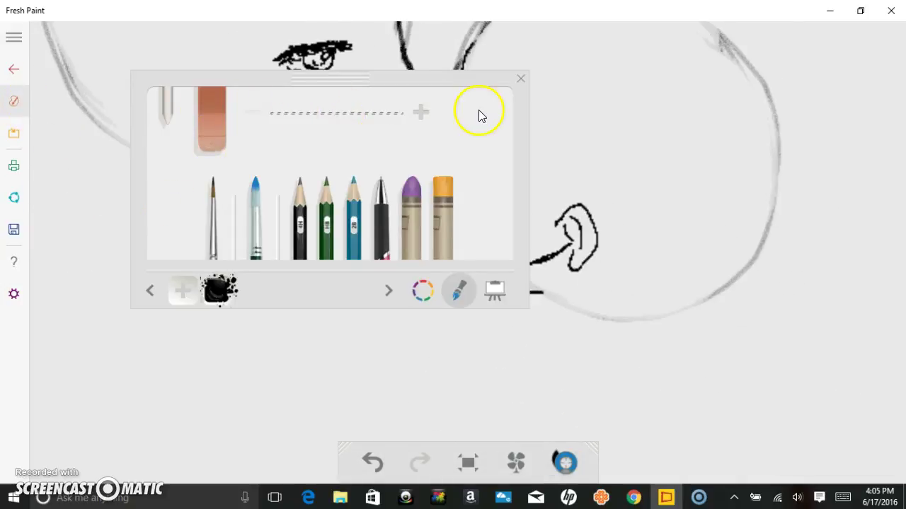
left_click(520, 79)
scroll(438, 173, "up", 6)
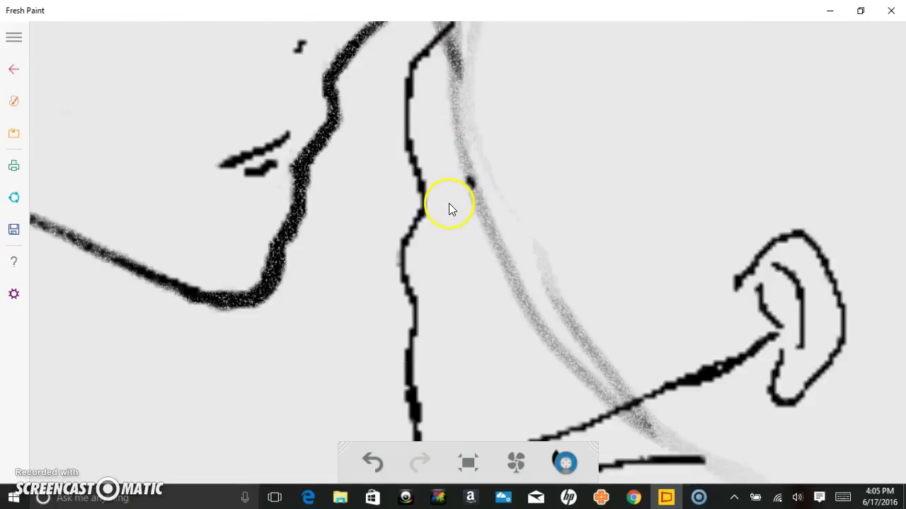
scroll(449, 203, "up", 1)
left_click_drag(461, 58, 460, 113)
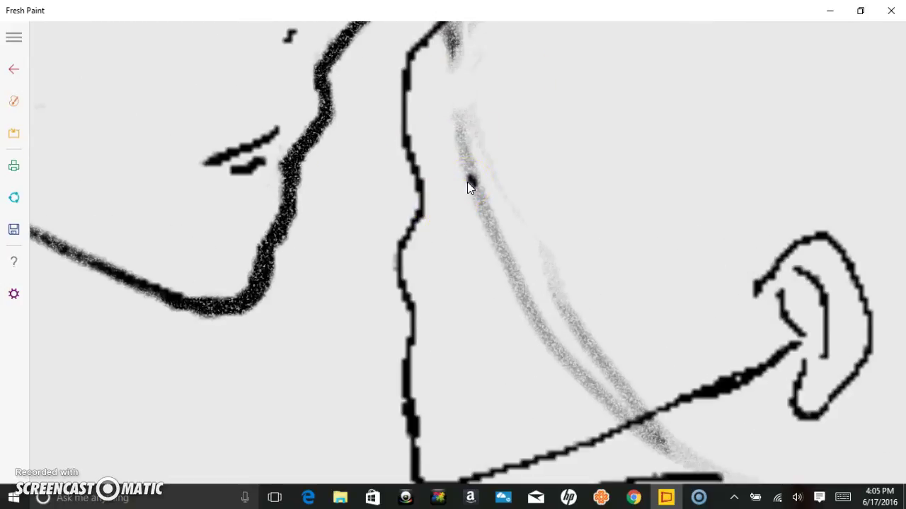
left_click_drag(457, 29, 452, 65)
mouse_move(473, 105)
left_mouse_down()
mouse_move(464, 145)
mouse_move(459, 116)
mouse_move(491, 221)
mouse_move(484, 195)
left_mouse_up()
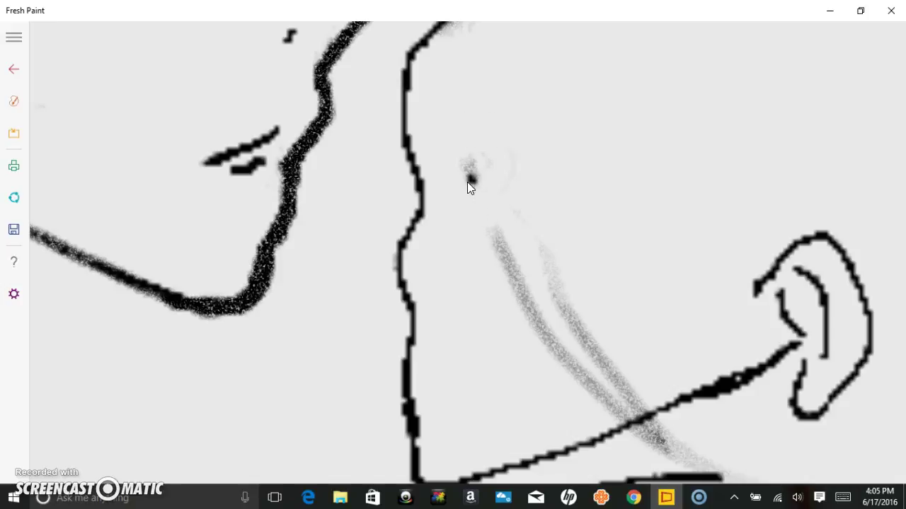
- Erase the remaining circle lines down to the second face's jaw and clean up around the brow of its profile
mouse_move(491, 226)
left_mouse_down()
mouse_move(517, 294)
mouse_move(507, 255)
mouse_move(549, 271)
mouse_move(606, 375)
mouse_move(523, 279)
mouse_move(654, 413)
mouse_move(637, 411)
mouse_move(662, 449)
mouse_move(673, 405)
left_mouse_up()
left_click_drag(459, 25, 419, 48)
scroll(467, 182, "down", 3)
scroll(467, 182, "down", 3)
left_click_drag(481, 166, 445, 227)
scroll(445, 227, "up", 5)
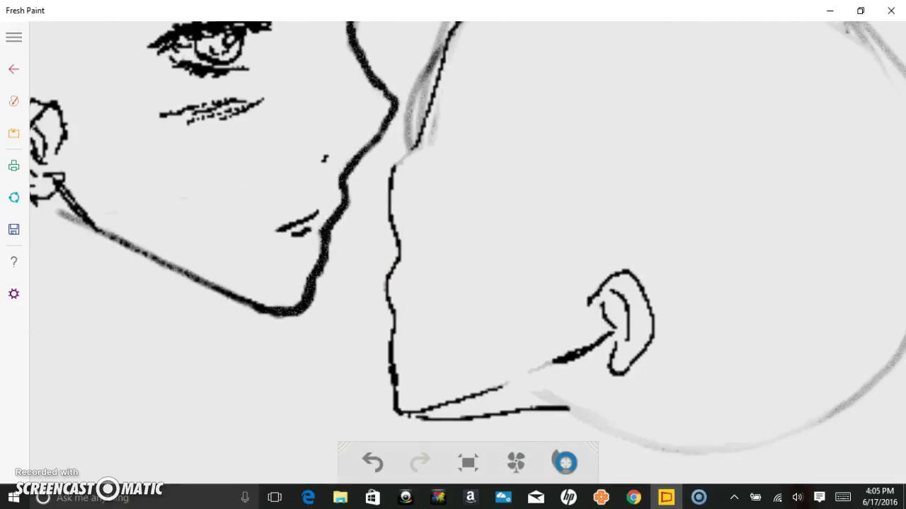
- Switch to the 4H pencil and redraw the erased gap in the second face's profile below the forehead
left_click(12, 103)
left_click(300, 219)
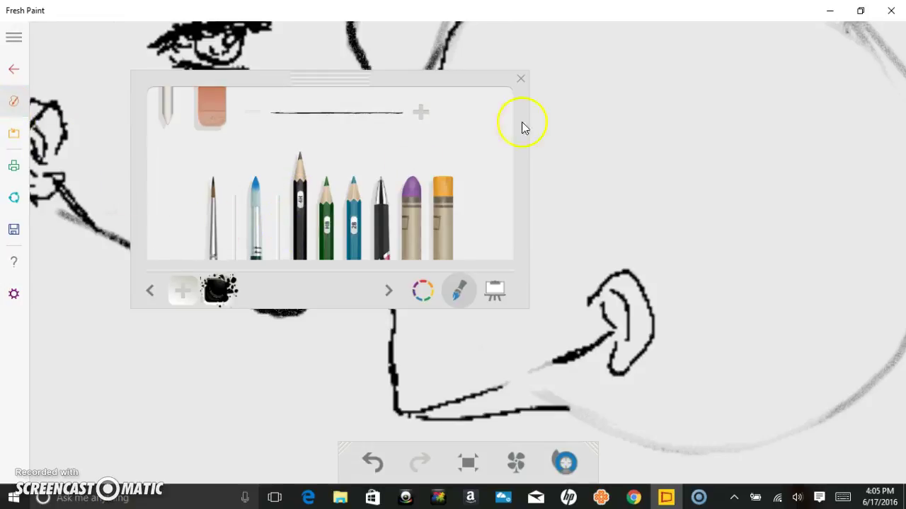
left_click(520, 79)
scroll(514, 148, "up", 5)
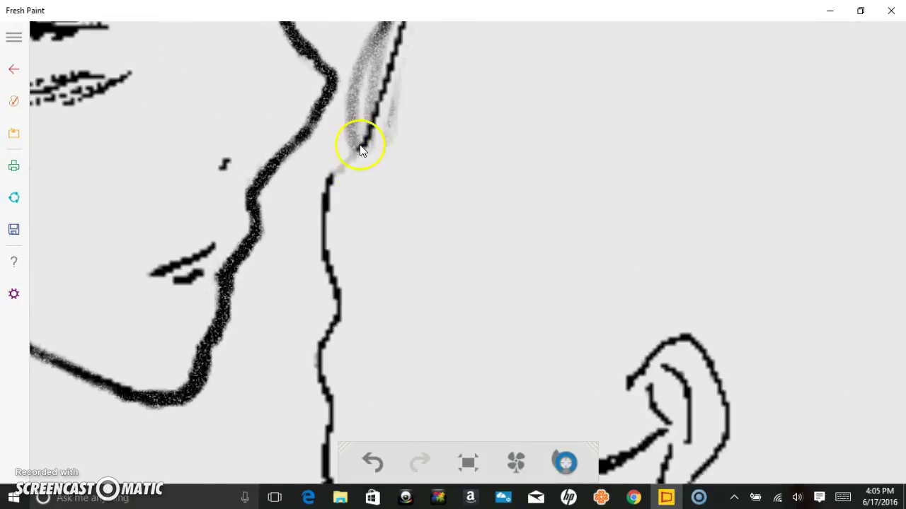
left_click_drag(356, 146, 333, 174)
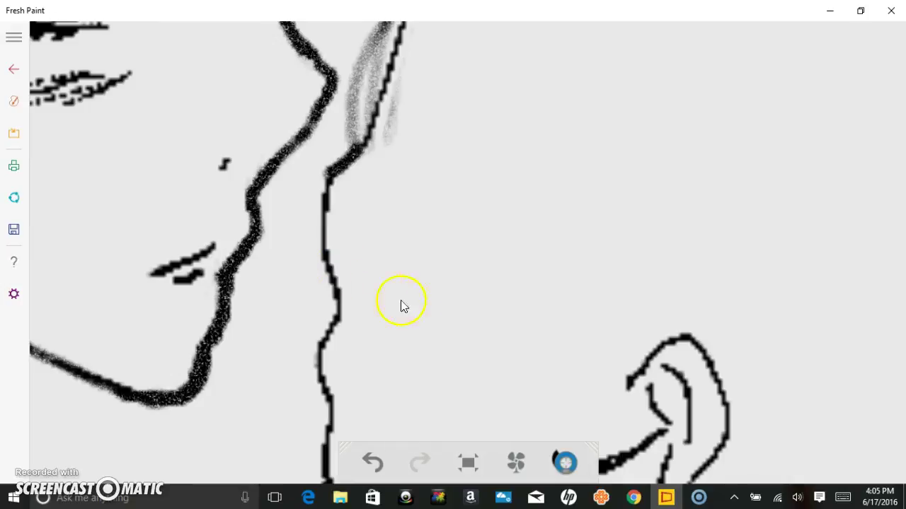
- Switch to the pen and close the erased gap in the second face's jawline
scroll(378, 289, "down", 5)
scroll(347, 144, "up", 6)
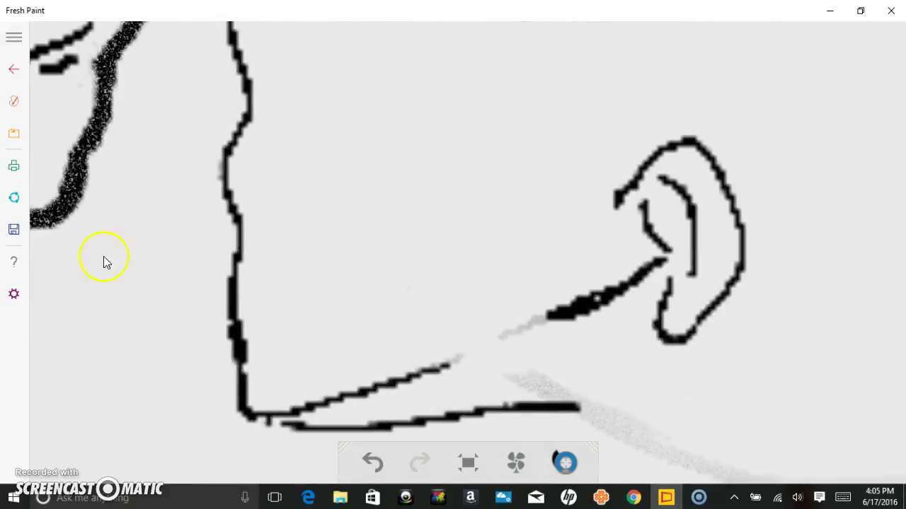
left_click(16, 100)
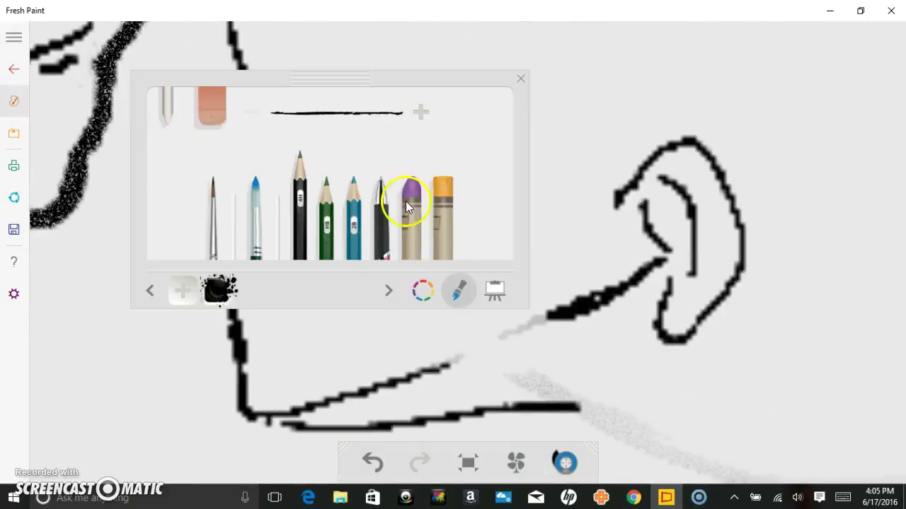
left_click(384, 215)
left_click(520, 79)
mouse_move(437, 374)
left_mouse_down()
mouse_move(469, 350)
mouse_move(542, 328)
left_mouse_up()
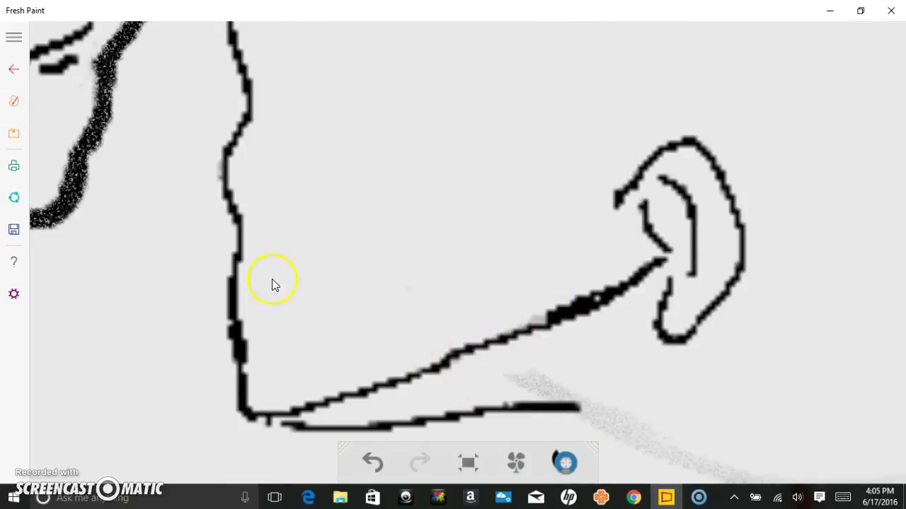
- Thicken the lip and chin part of the second face's profile with the pen
left_click_drag(271, 276, 340, 373)
scroll(342, 368, "up", 2)
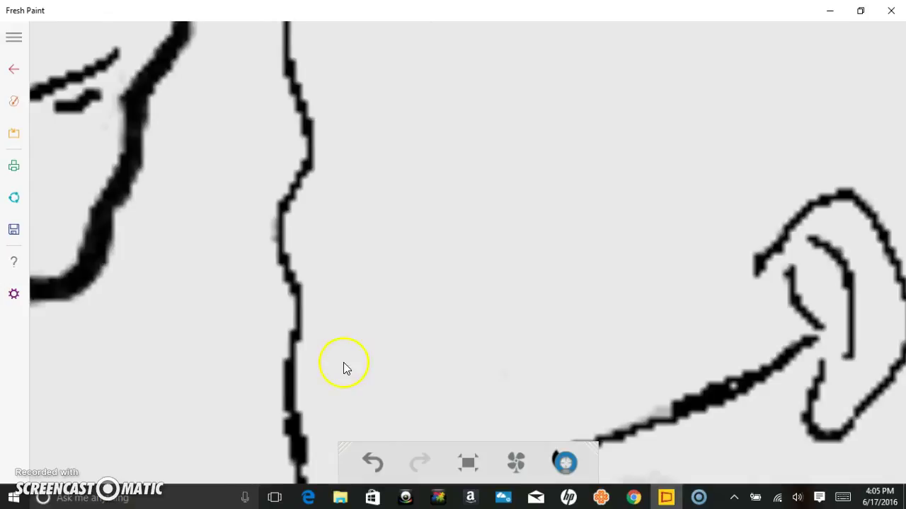
mouse_move(298, 262)
left_mouse_down()
mouse_move(309, 285)
mouse_move(297, 399)
mouse_move(316, 433)
mouse_move(316, 465)
left_mouse_up()
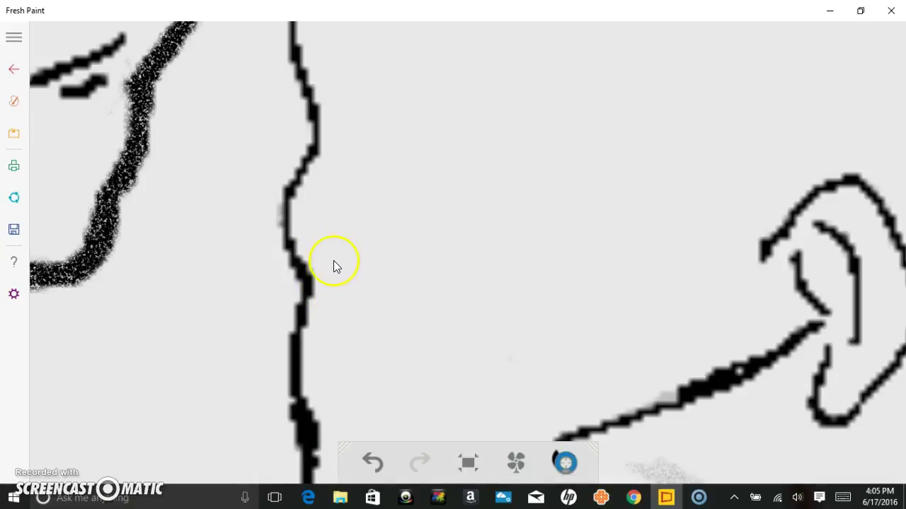
mouse_move(320, 244)
left_mouse_down()
mouse_move(412, 277)
mouse_move(371, 273)
mouse_move(387, 284)
mouse_move(365, 286)
mouse_move(329, 266)
left_mouse_up()
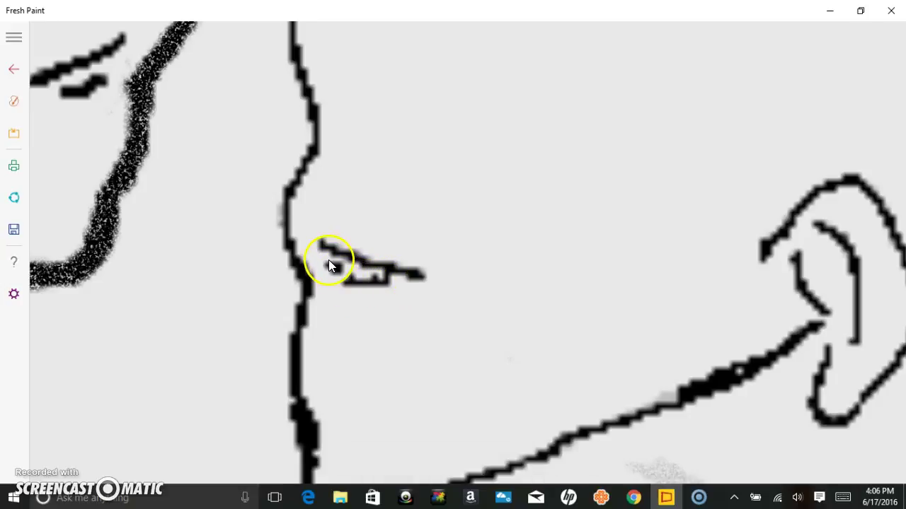
scroll(340, 270, "down", 6)
key("ctrl+z")
key("ctrl+z")
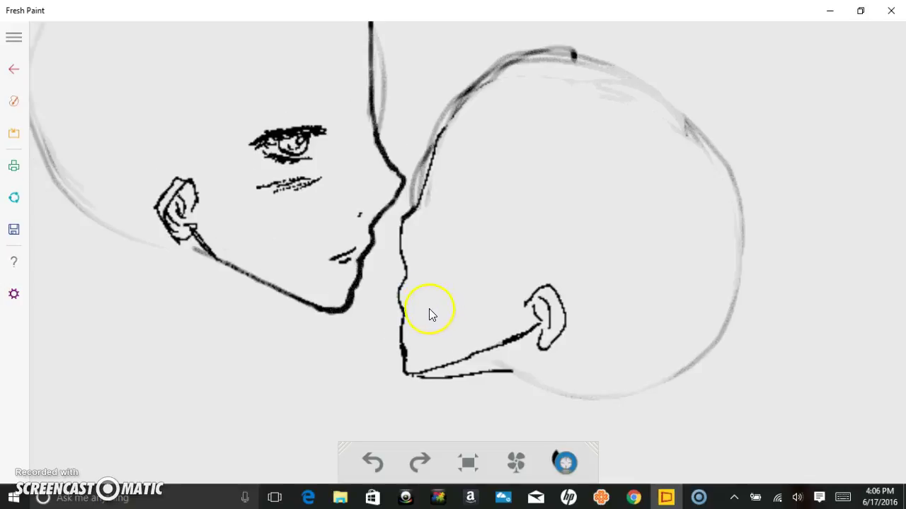
scroll(428, 309, "up", 8)
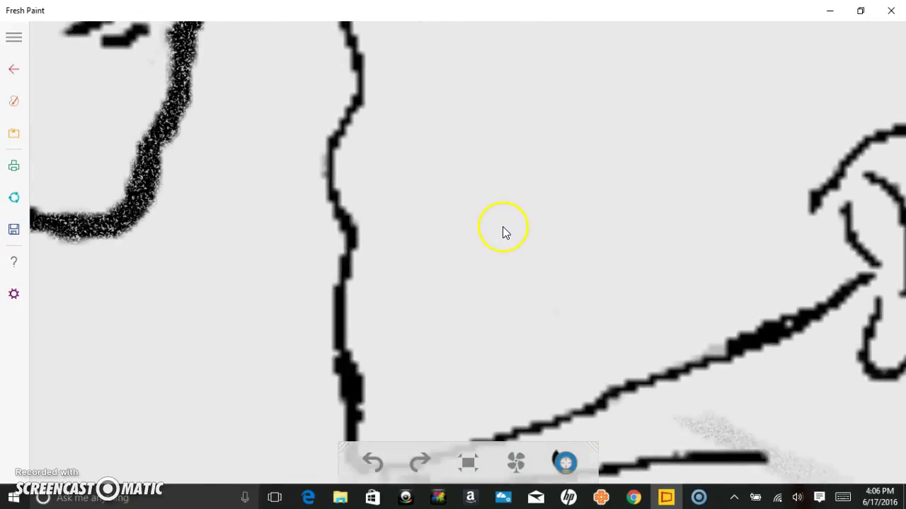
left_click_drag(380, 199, 471, 241)
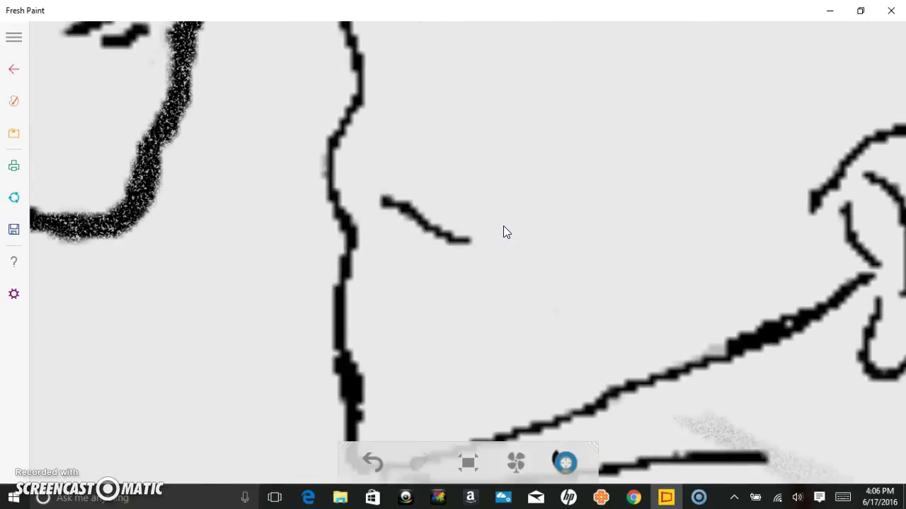
left_click_drag(384, 201, 397, 253)
left_click_drag(447, 239, 400, 257)
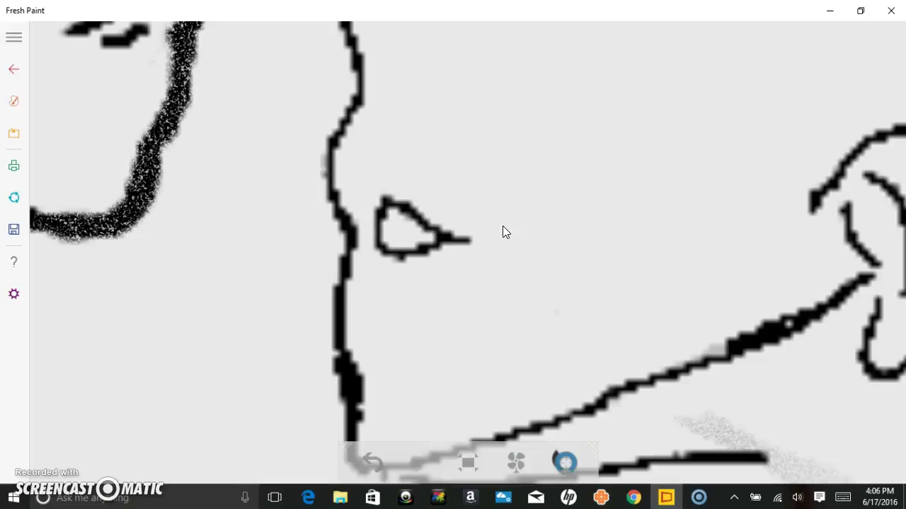
key("ctrl+z")
key("ctrl+z")
key("ctrl+z")
- Try a rounded, open mouth shape beside the second face's lips, check it at full view and undo its strokes
mouse_move(400, 208)
left_mouse_down()
mouse_move(427, 240)
mouse_move(432, 253)
mouse_move(395, 208)
mouse_move(426, 266)
left_mouse_up()
mouse_move(387, 206)
left_mouse_down()
mouse_move(363, 186)
mouse_move(396, 216)
left_mouse_up()
mouse_move(423, 253)
left_mouse_down()
mouse_move(427, 264)
mouse_move(365, 282)
left_mouse_up()
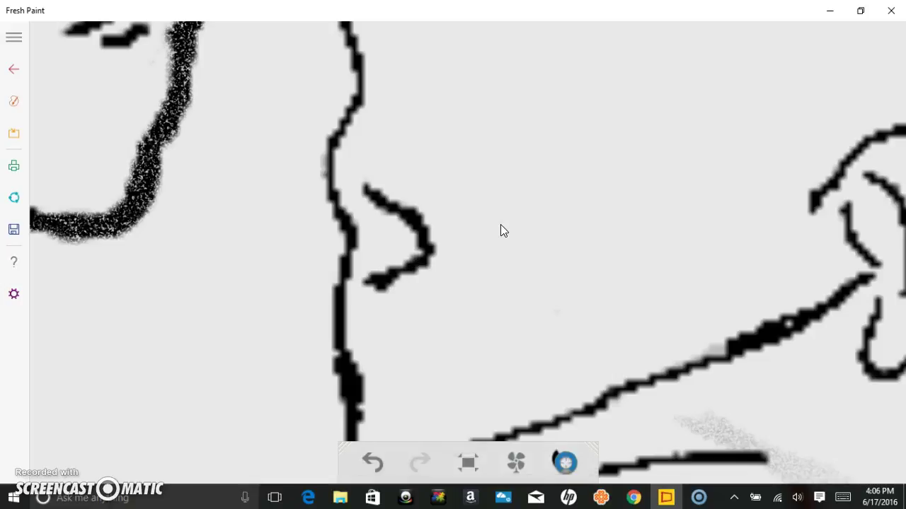
mouse_move(378, 198)
left_mouse_down()
mouse_move(365, 212)
mouse_move(361, 198)
mouse_move(380, 245)
left_mouse_up()
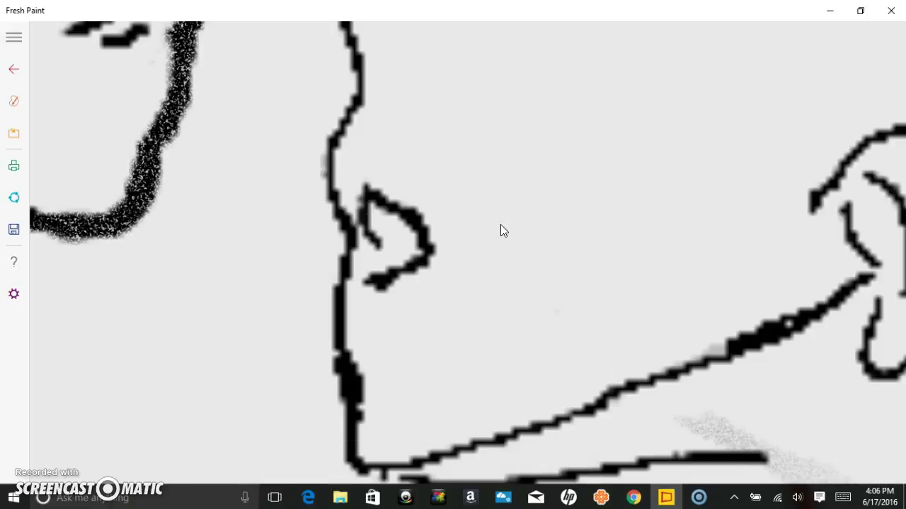
scroll(501, 224, "down", 3)
scroll(502, 223, "down", 4)
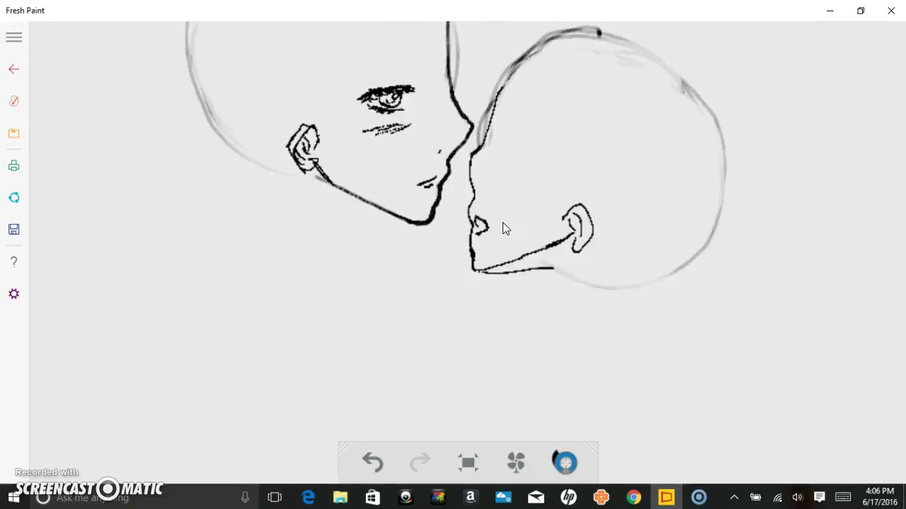
left_click_drag(502, 222, 375, 339)
scroll(376, 338, "up", 5)
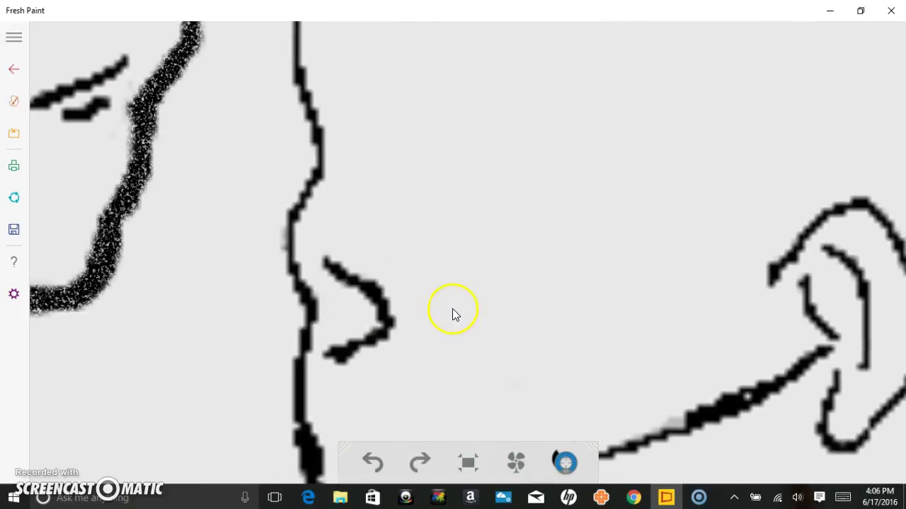
key("ctrl+z")
key("ctrl+z")
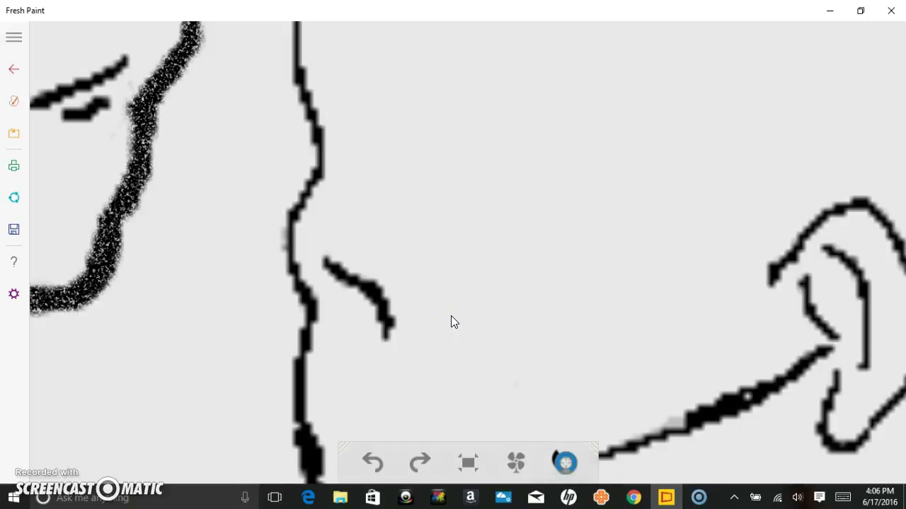
- Redraw the second face's mouth as a pointed wedge beside the lips, with a short line on its lip side
key("ctrl+y")
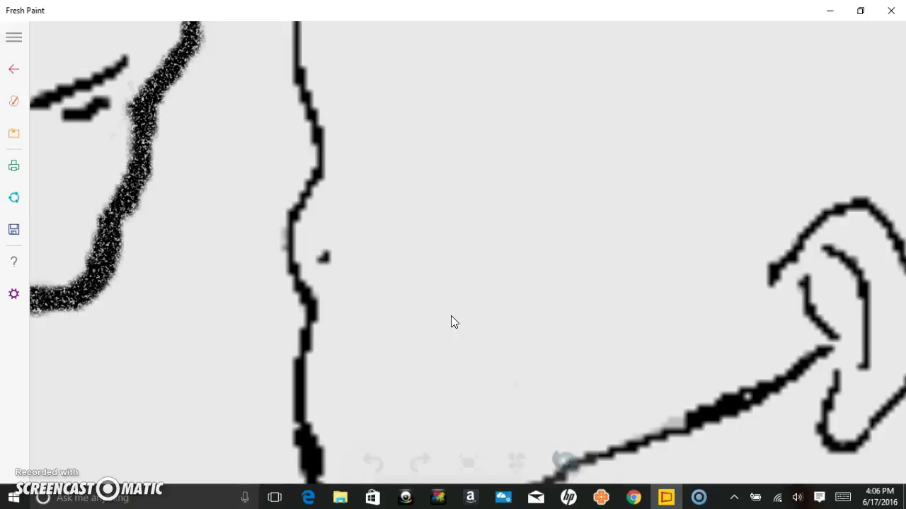
key("ctrl+y")
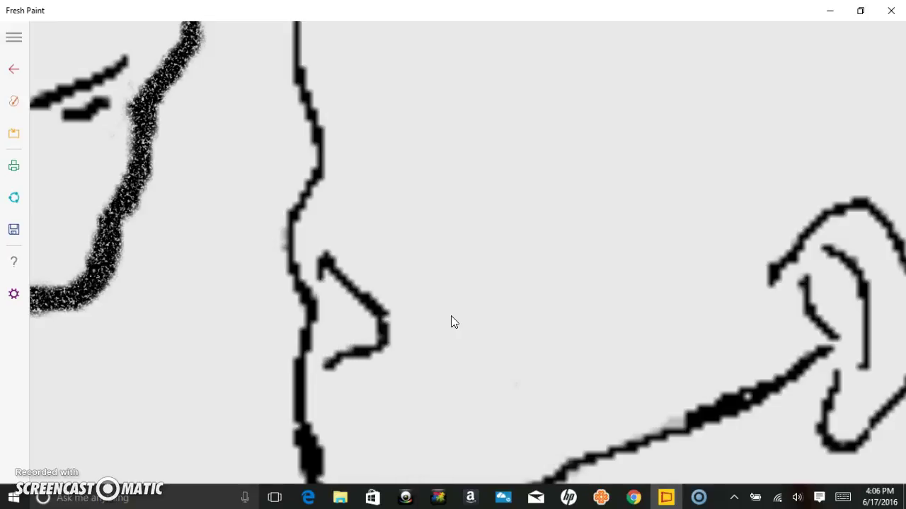
key("ctrl+y")
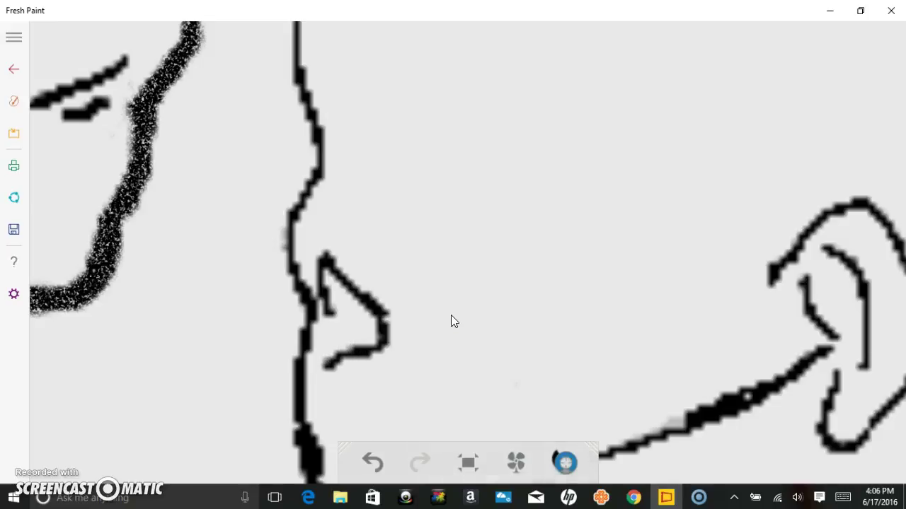
scroll(450, 308, "down", 5)
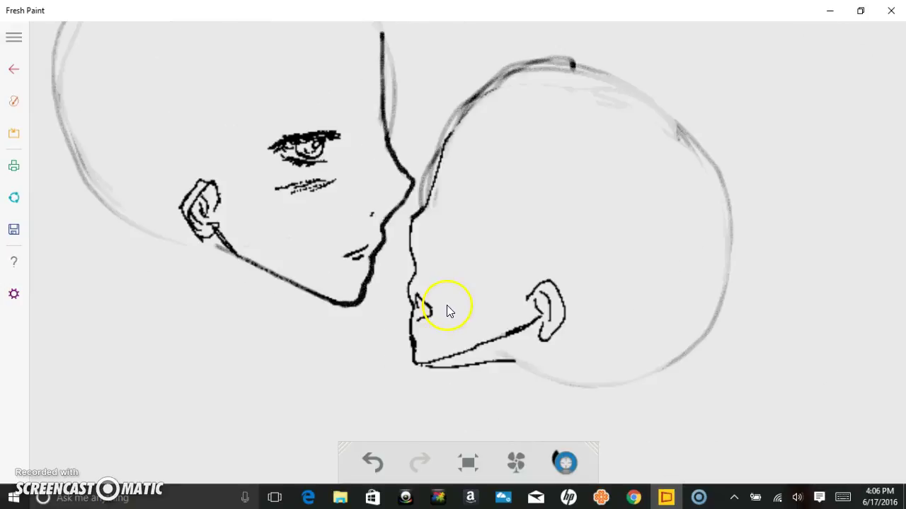
- Add a pen stroke along the second face's upper forehead line and mark its nostril with a dot
scroll(446, 305, "up", 5)
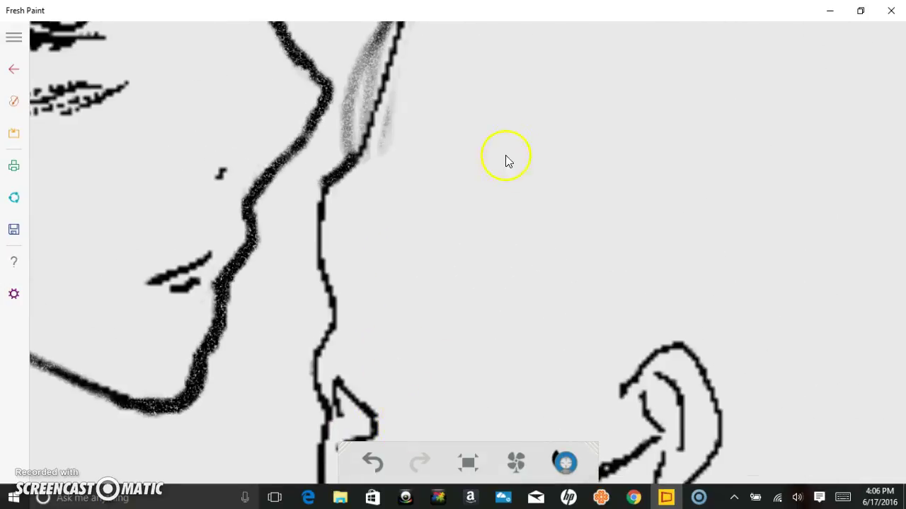
scroll(356, 329, "up", 3)
scroll(392, 268, "down", 2)
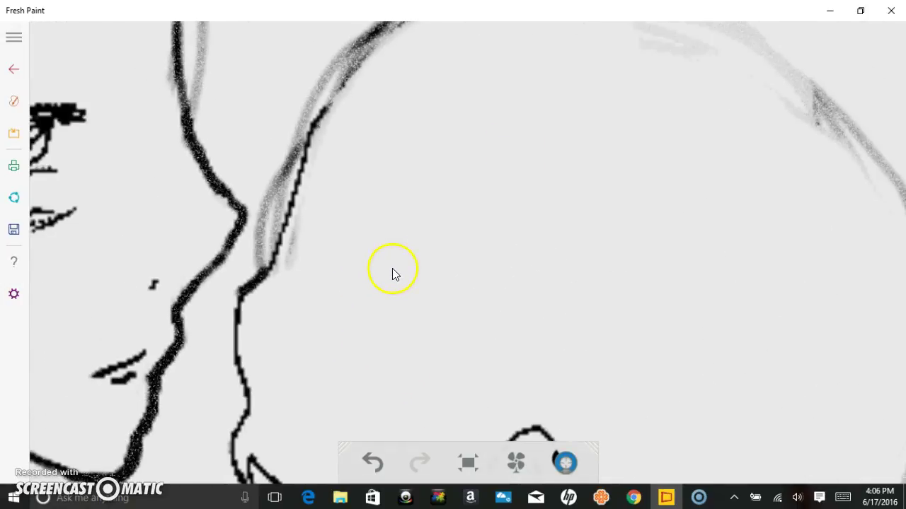
mouse_move(338, 77)
left_mouse_down()
mouse_move(307, 131)
mouse_move(289, 199)
left_mouse_up()
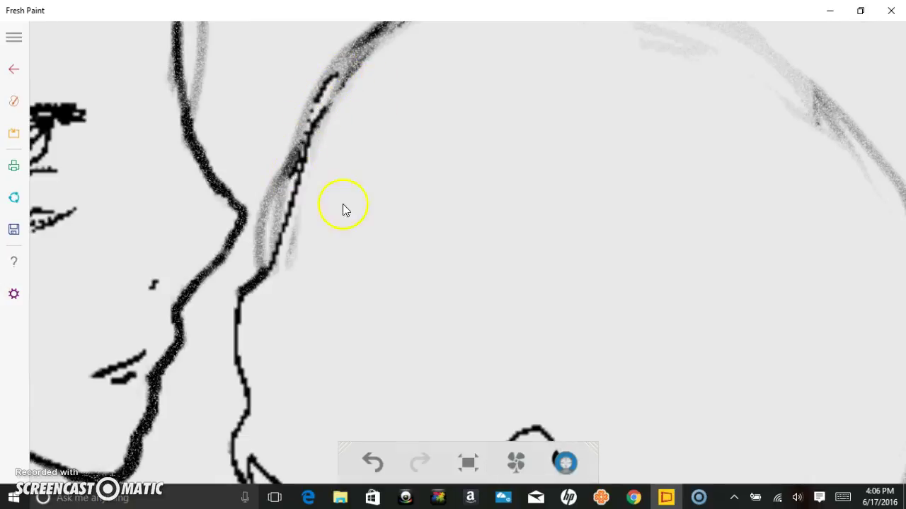
scroll(401, 211, "down", 3)
scroll(401, 211, "up", 3)
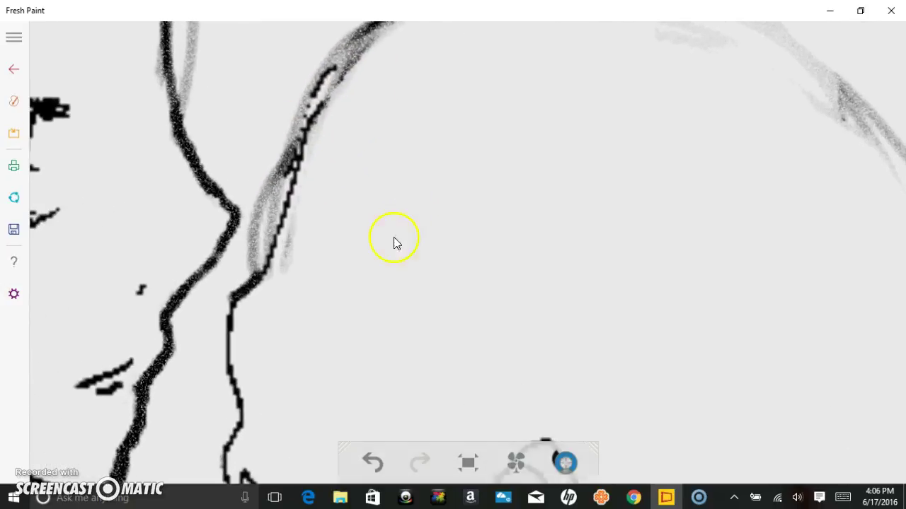
left_click(270, 386)
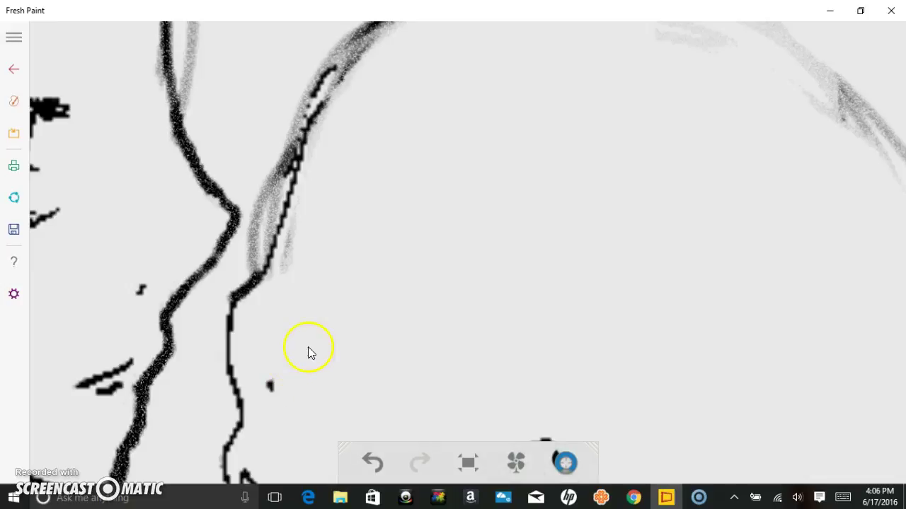
scroll(301, 332, "down", 3)
scroll(300, 332, "up", 3)
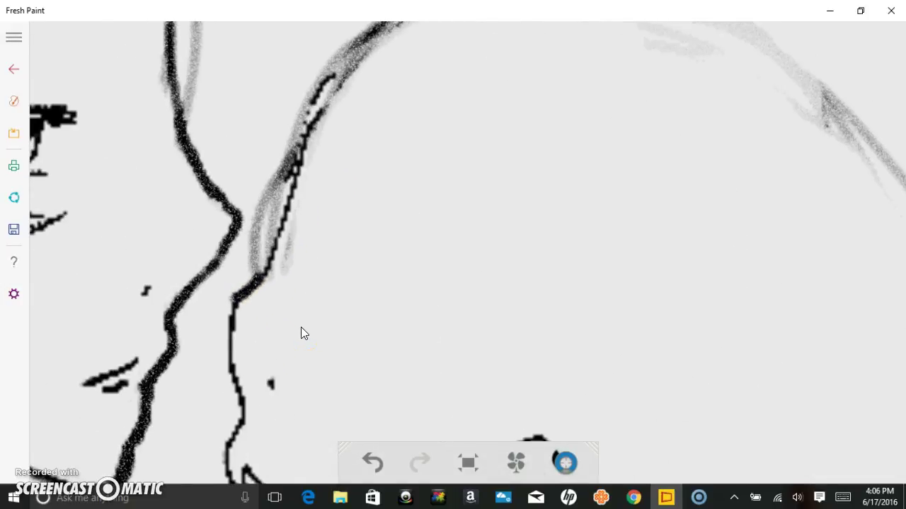
- Draw the second face's upper eyelid as a thick, slanted arc and its lower lid as a short double line
mouse_move(372, 209)
left_mouse_down()
mouse_move(442, 298)
mouse_move(376, 206)
mouse_move(447, 331)
mouse_move(381, 215)
left_mouse_up()
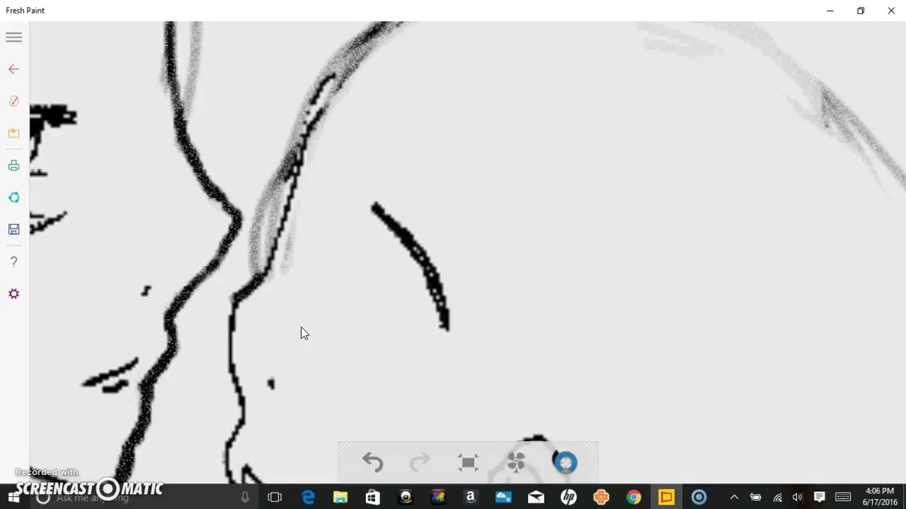
left_click_drag(447, 327, 403, 366)
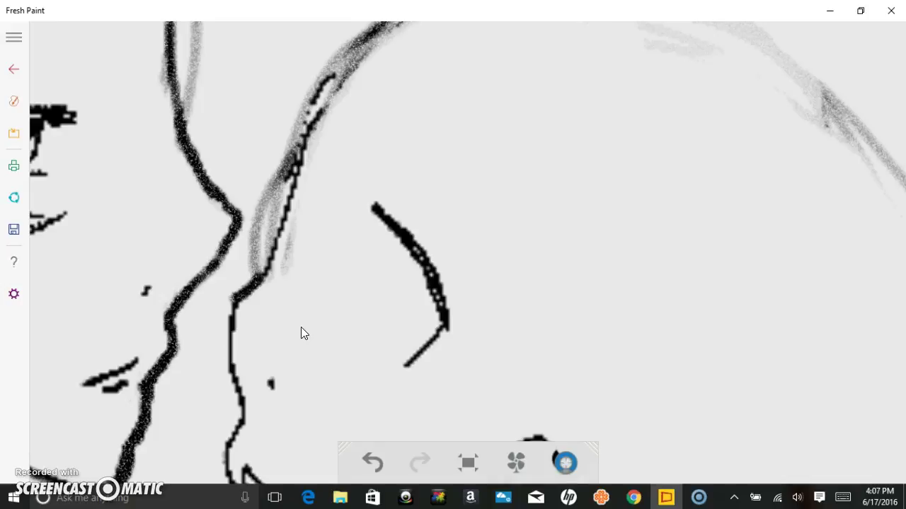
key("ctrl+z")
mouse_move(350, 361)
left_mouse_down()
mouse_move(431, 357)
mouse_move(347, 350)
mouse_move(428, 362)
left_mouse_up()
mouse_move(436, 285)
left_mouse_down()
mouse_move(464, 315)
mouse_move(448, 327)
mouse_move(405, 234)
mouse_move(382, 211)
mouse_move(348, 207)
left_mouse_up()
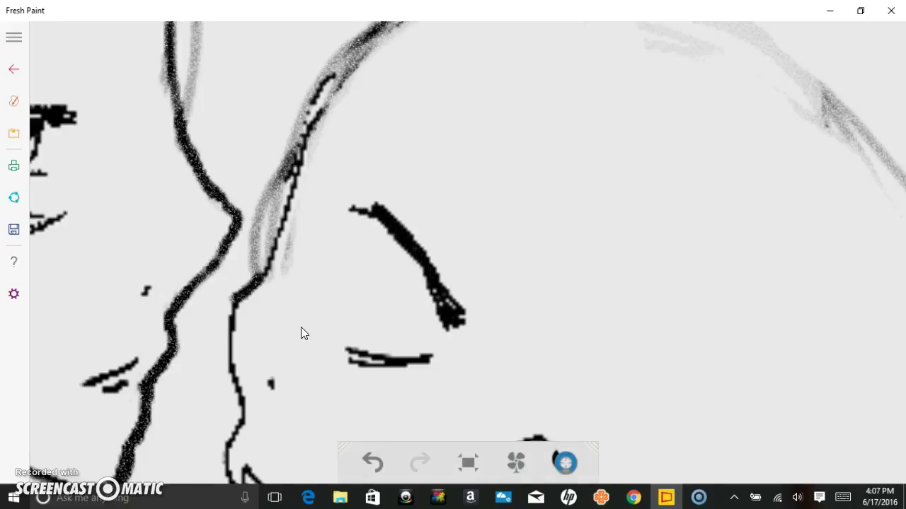
- Thicken the second face's upper eyelid and add a row of short eyelashes along its outer edge
mouse_move(350, 210)
left_mouse_down()
mouse_move(369, 190)
mouse_move(397, 202)
left_mouse_up()
mouse_move(394, 218)
left_mouse_down()
mouse_move(402, 210)
mouse_move(415, 222)
mouse_move(421, 245)
left_mouse_up()
mouse_move(419, 242)
left_mouse_down()
mouse_move(452, 258)
mouse_move(460, 286)
left_mouse_up()
mouse_move(444, 293)
left_mouse_down()
mouse_move(467, 289)
mouse_move(474, 303)
left_mouse_up()
left_click_drag(464, 313, 483, 306)
left_click_drag(439, 270, 458, 268)
left_click_drag(428, 256, 454, 259)
left_click_drag(423, 246, 445, 254)
left_click_drag(409, 225, 434, 234)
left_click_drag(403, 223, 436, 234)
left_click_drag(393, 205, 432, 220)
left_click_drag(388, 212, 422, 207)
left_click_drag(365, 201, 387, 194)
mouse_move(348, 347)
left_mouse_down()
mouse_move(385, 361)
mouse_move(452, 351)
mouse_move(378, 380)
left_mouse_up()
mouse_move(369, 377)
left_mouse_down()
mouse_move(388, 385)
mouse_move(345, 354)
mouse_move(365, 364)
left_mouse_up()
scroll(301, 327, "down", 5)
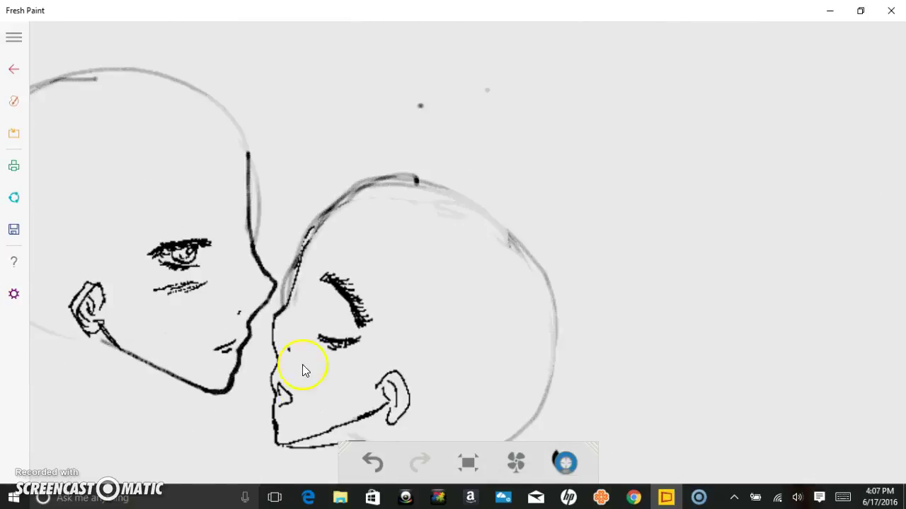
key("ctrl+z")
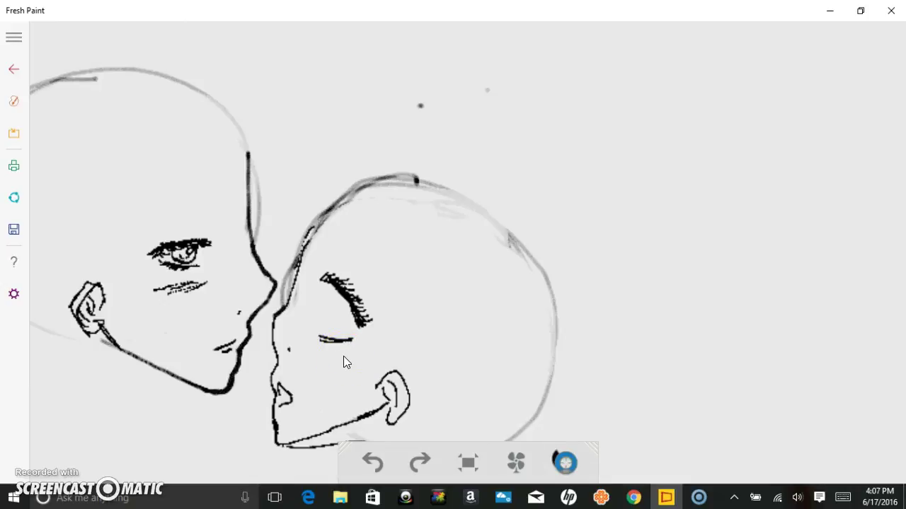
- Switch to the eraser and remove the lower of the two lines of the second face's lower lid
scroll(343, 363, "up", 8)
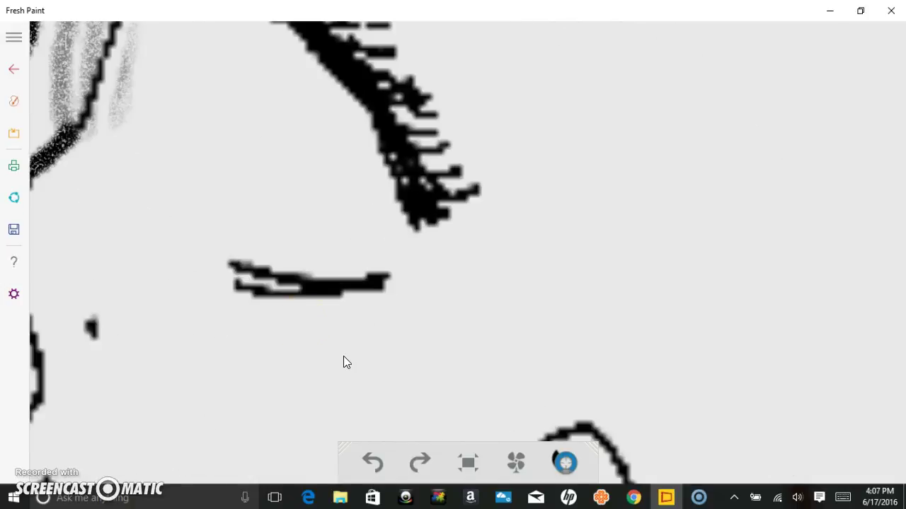
left_click(13, 102)
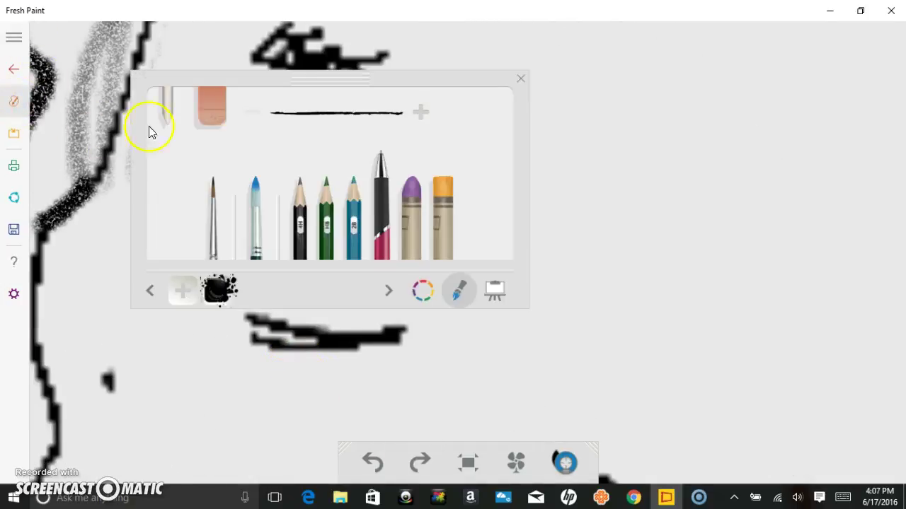
left_click(238, 359)
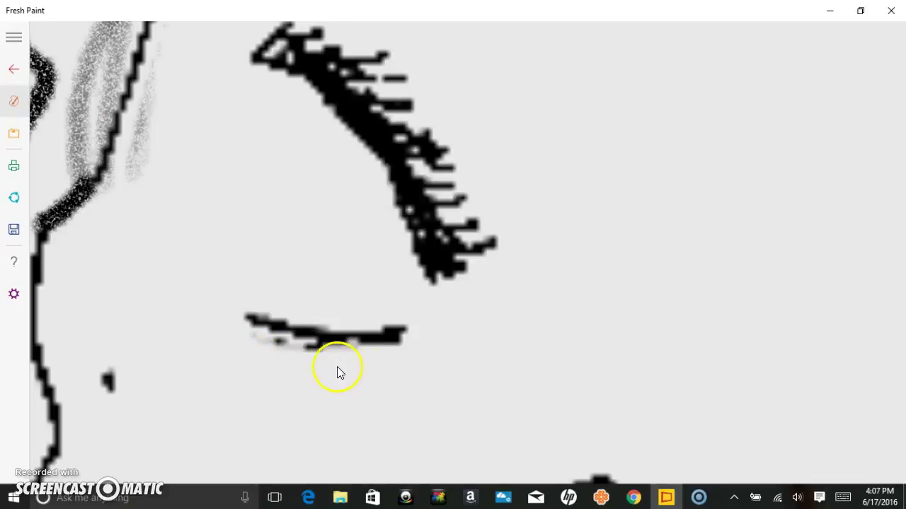
- Switch to the pen and draw the curved sides of the second face's eye from the upper eyelid to the lower lid
right_click(278, 360)
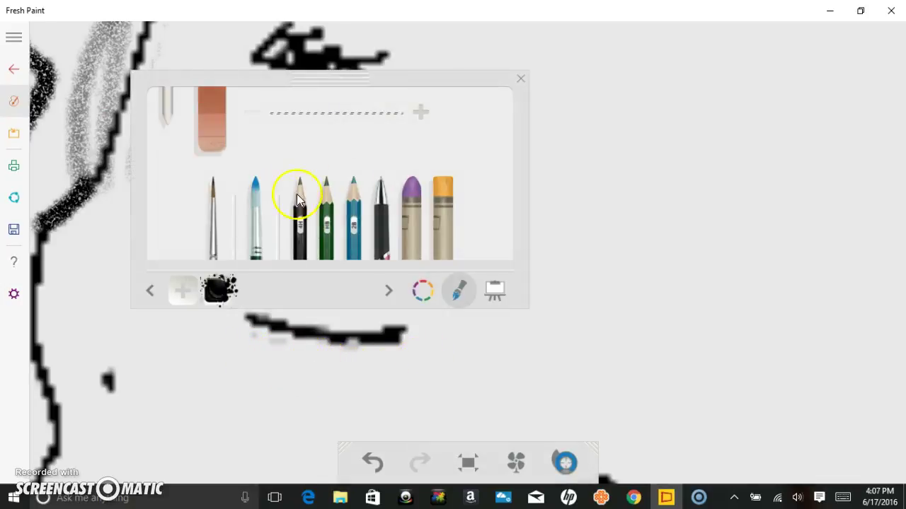
left_click(382, 212)
left_click(520, 78)
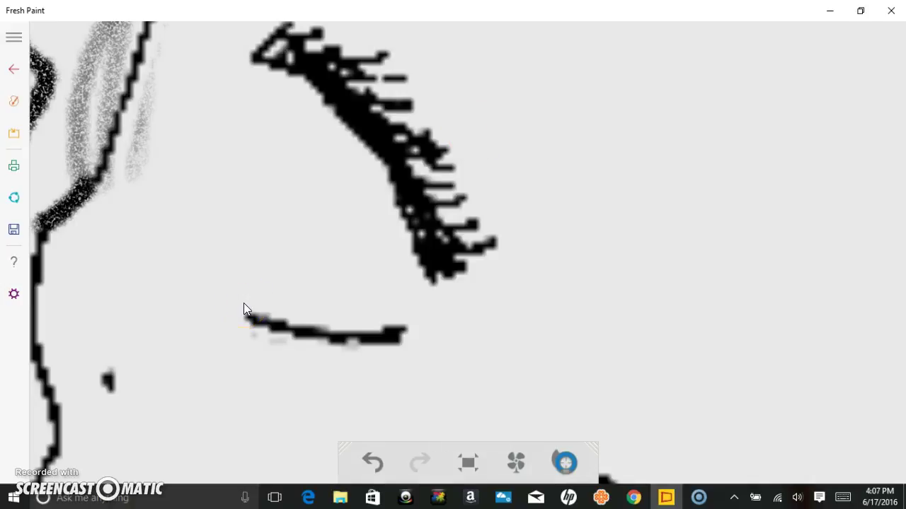
mouse_move(308, 81)
left_mouse_down()
mouse_move(324, 234)
mouse_move(294, 308)
mouse_move(275, 324)
left_mouse_up()
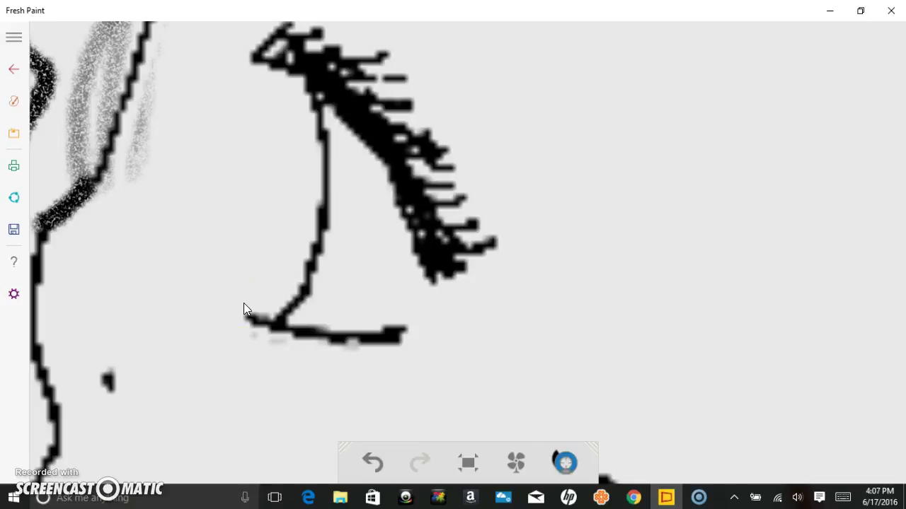
left_click_drag(259, 61, 254, 253)
left_click_drag(260, 189, 260, 205)
mouse_move(253, 254)
left_mouse_down()
mouse_move(252, 276)
mouse_move(275, 322)
left_mouse_up()
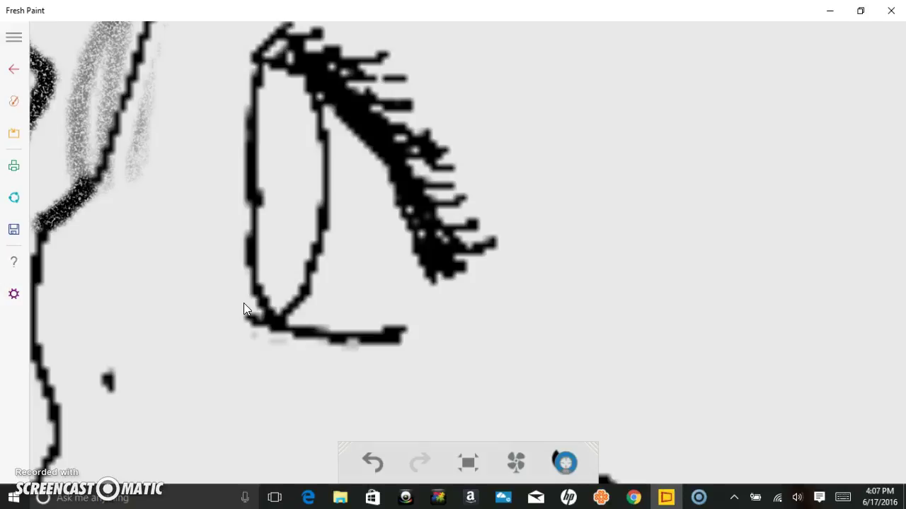
- Draw overlapping looped outlines around and below the second face's lower lid line
mouse_move(344, 329)
left_mouse_down()
mouse_move(303, 341)
mouse_move(338, 382)
mouse_move(417, 352)
mouse_move(400, 320)
mouse_move(318, 325)
left_mouse_up()
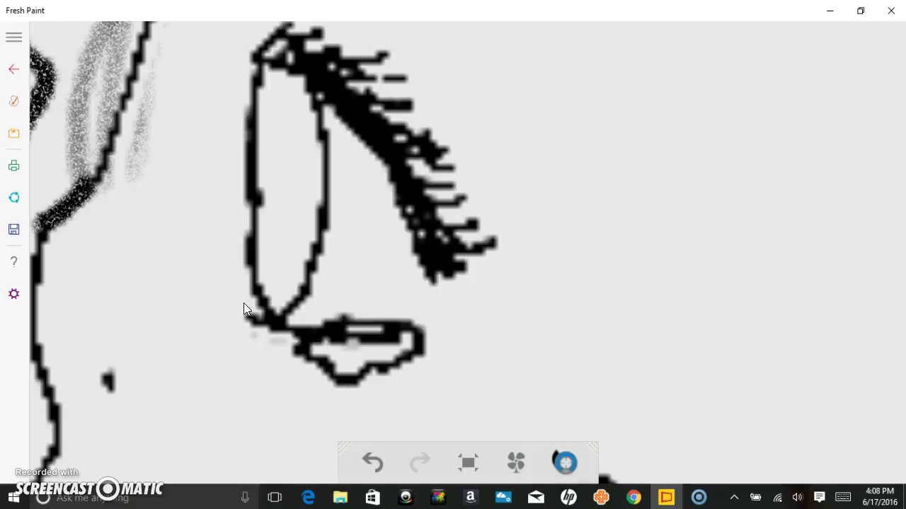
mouse_move(404, 319)
left_mouse_down()
mouse_move(428, 369)
mouse_move(361, 377)
left_mouse_up()
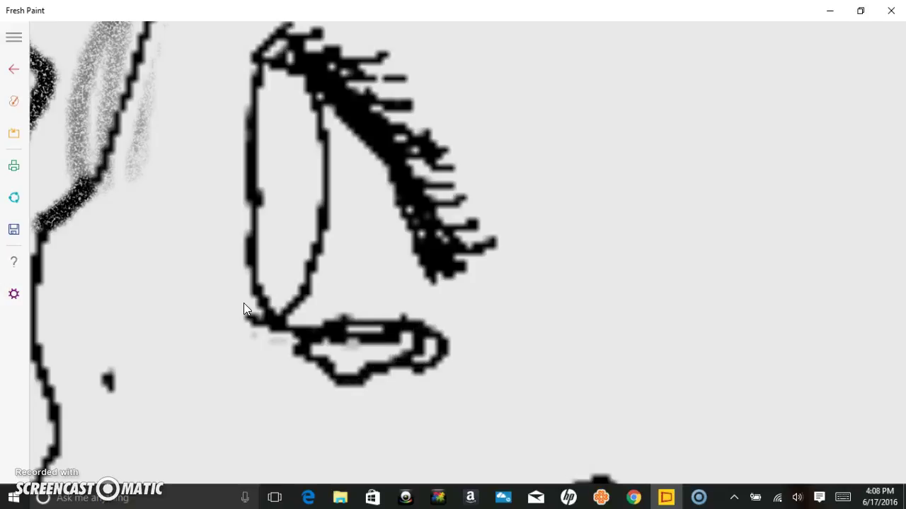
mouse_move(315, 329)
left_mouse_down()
mouse_move(304, 327)
mouse_move(297, 375)
mouse_move(338, 386)
left_mouse_up()
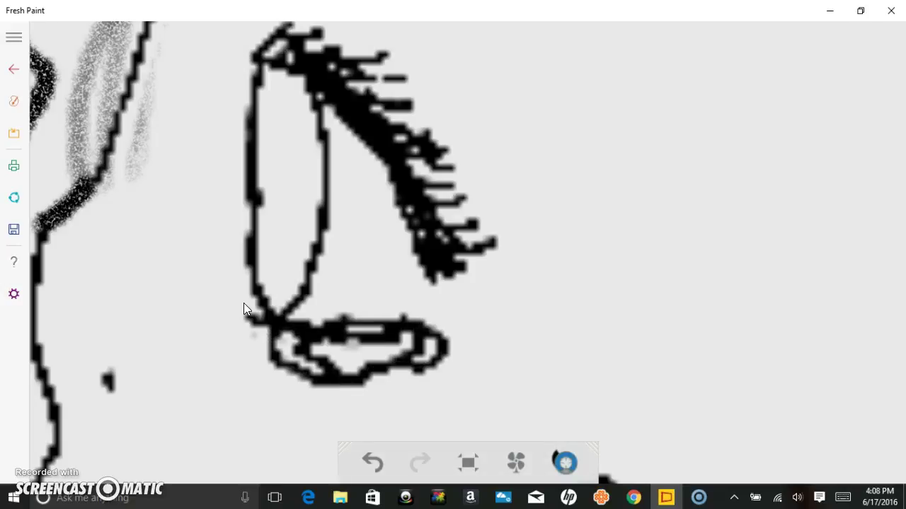
- Switch to the eraser and clean up the inside of the looped outline at the second face's lower lid
left_click(13, 102)
left_click_drag(330, 79, 475, 164)
left_click(667, 163)
left_click_drag(307, 346, 362, 346)
left_click(13, 101)
left_click(357, 208)
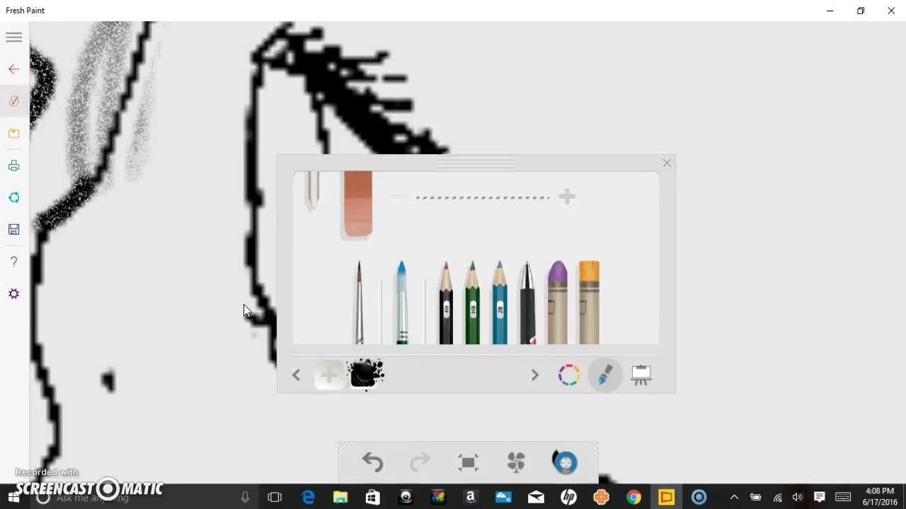
left_click(243, 304)
mouse_move(315, 362)
left_mouse_down()
mouse_move(358, 346)
mouse_move(418, 367)
left_mouse_up()
- Switch to the pen and draw the second face's iris details: a highlight circle, a pupil curve, a short line across the base and a thickened rear edge
left_click(14, 101)
left_click(527, 305)
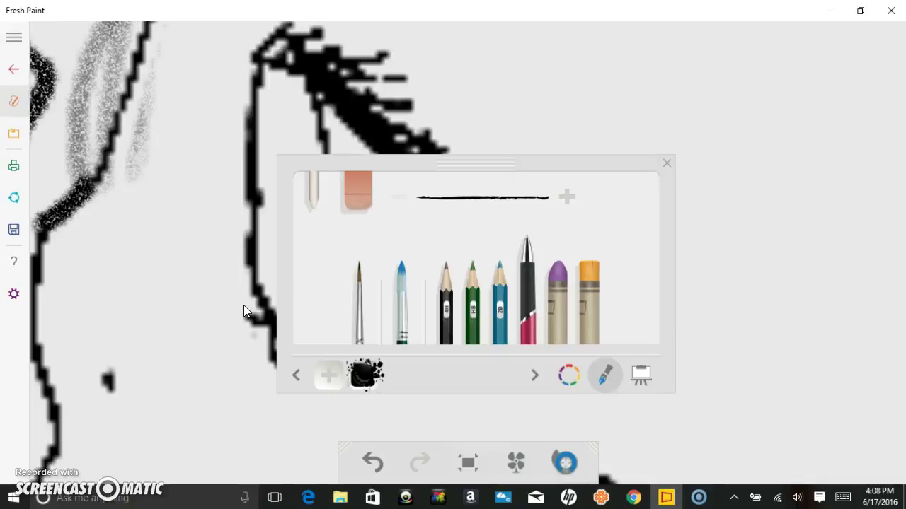
left_click(666, 163)
left_click(13, 101)
left_click(243, 305)
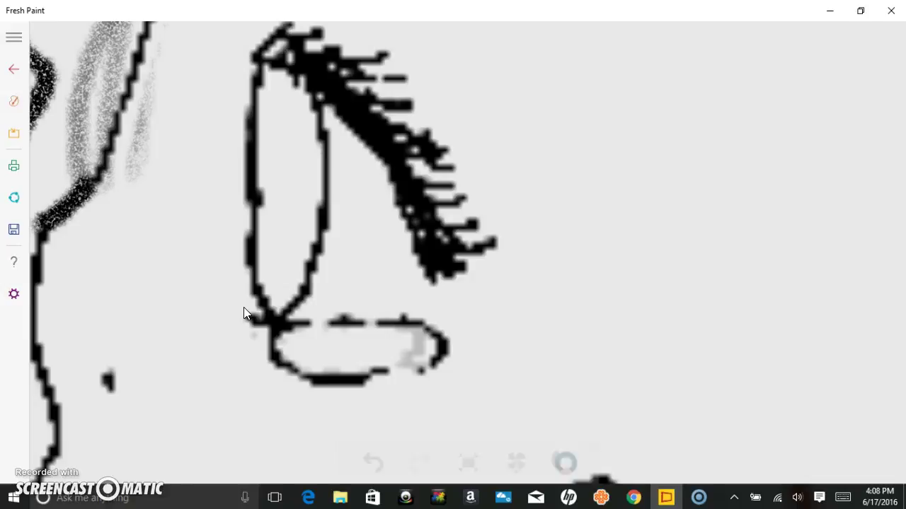
mouse_move(277, 83)
left_mouse_down()
mouse_move(310, 123)
mouse_move(286, 76)
mouse_move(295, 69)
left_mouse_up()
mouse_move(292, 146)
left_mouse_down()
mouse_move(285, 228)
mouse_move(256, 260)
left_mouse_up()
left_click_drag(288, 134, 292, 150)
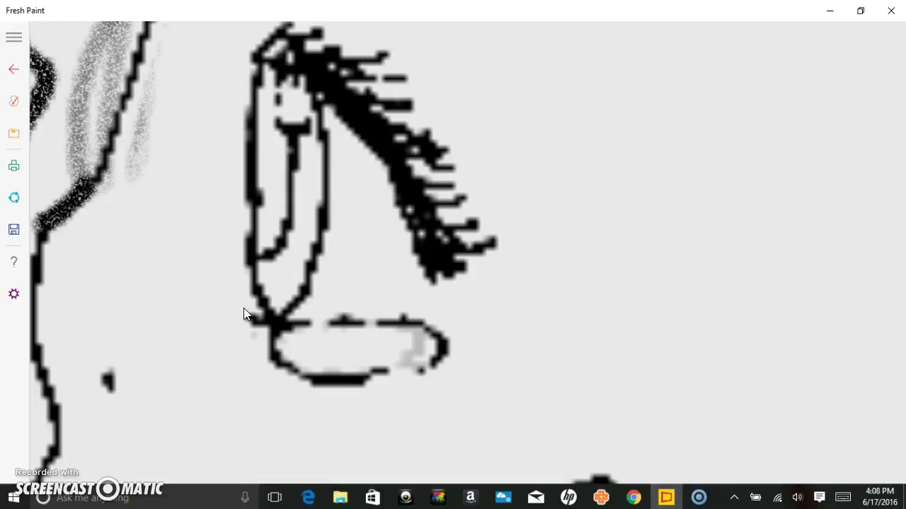
left_click_drag(256, 263, 305, 275)
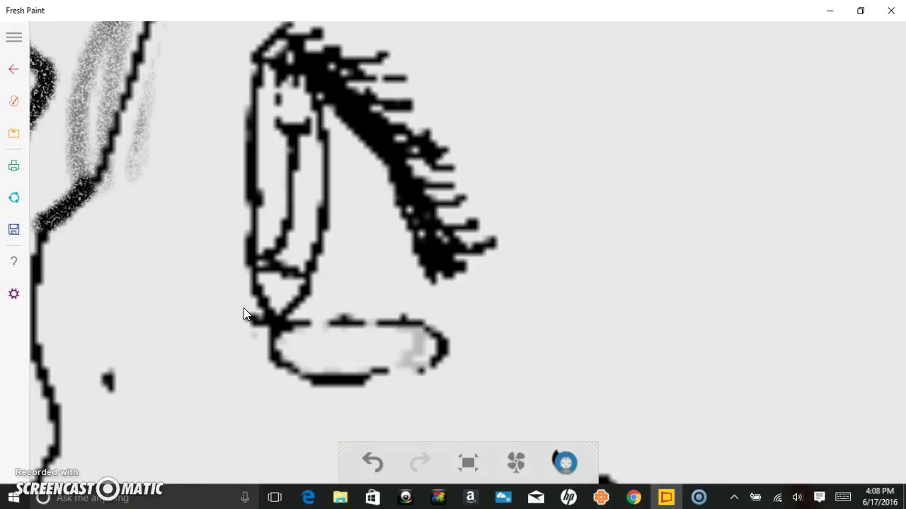
left_click_drag(309, 148, 315, 201)
- Fill the front part of the second face's iris solid black, leaving the round highlight and the rear strip unfilled
scroll(388, 348, "down", 8)
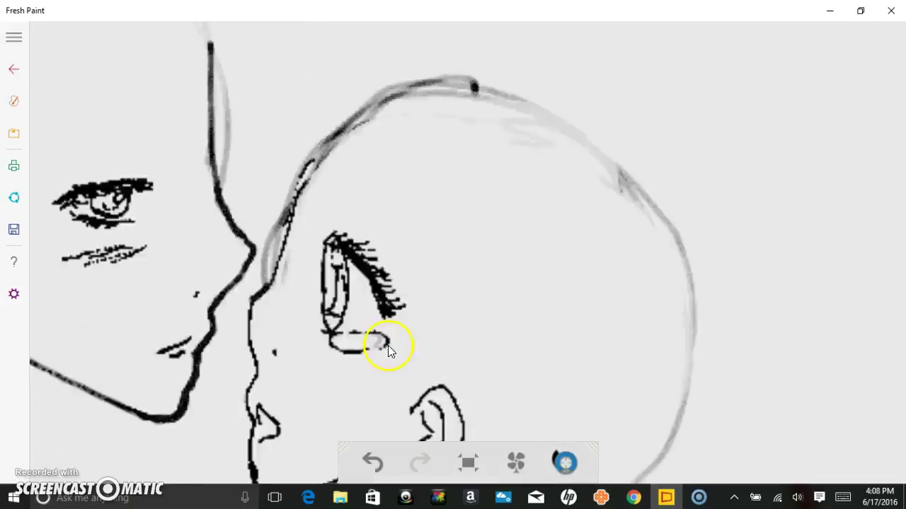
scroll(389, 346, "up", 10)
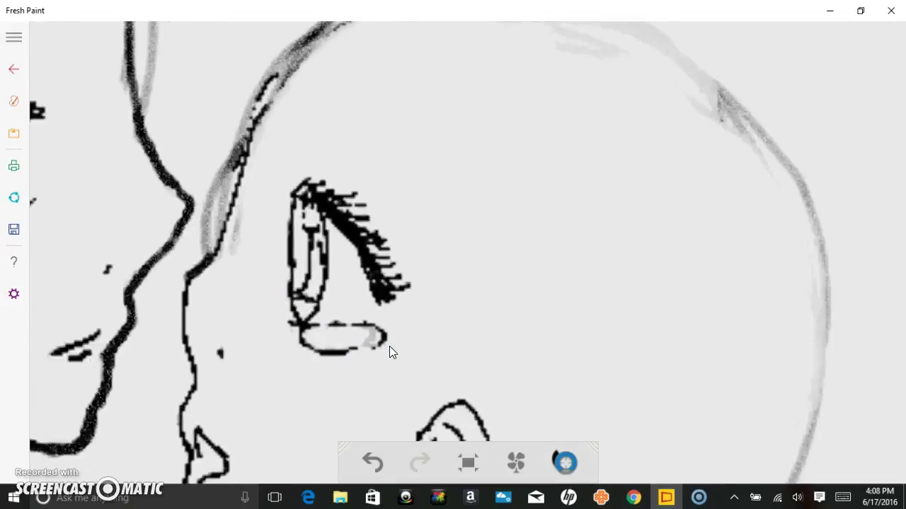
left_click_drag(389, 346, 476, 404)
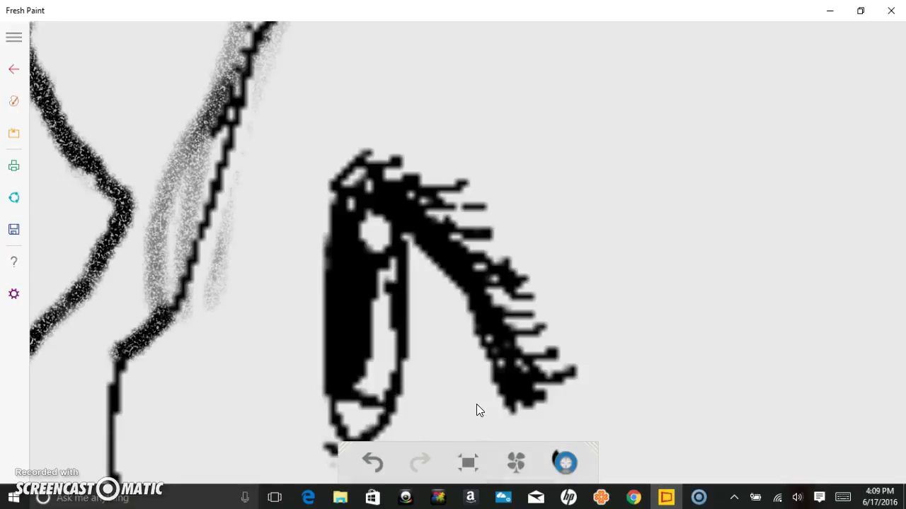
- Extend the second face's upper lid forward with a thick lashed line and draw a lower lid line across the base of the iris
scroll(382, 424, "down", 5)
left_click_drag(392, 305, 377, 112)
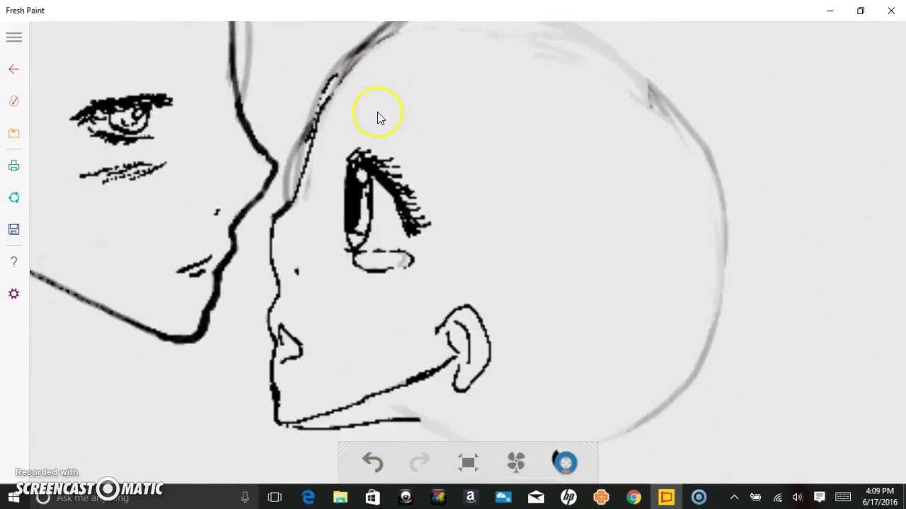
scroll(377, 117, "up", 5)
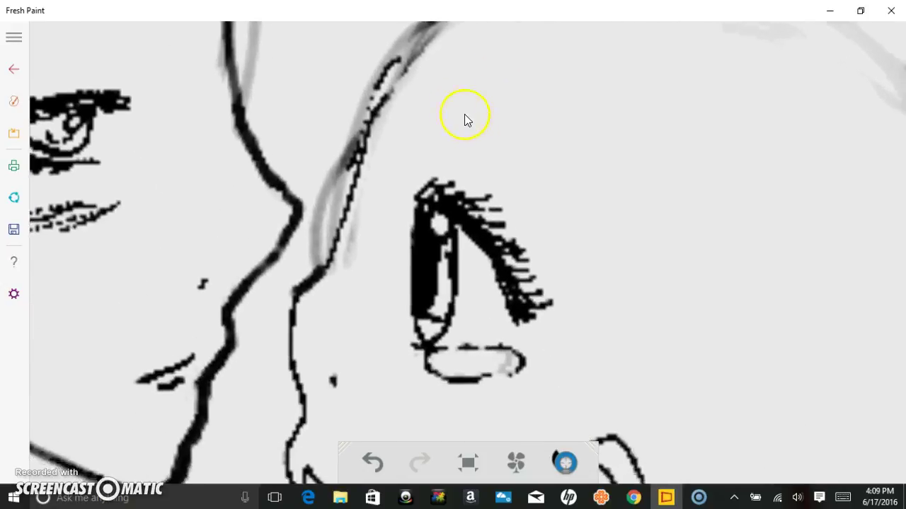
scroll(465, 121, "up", 5)
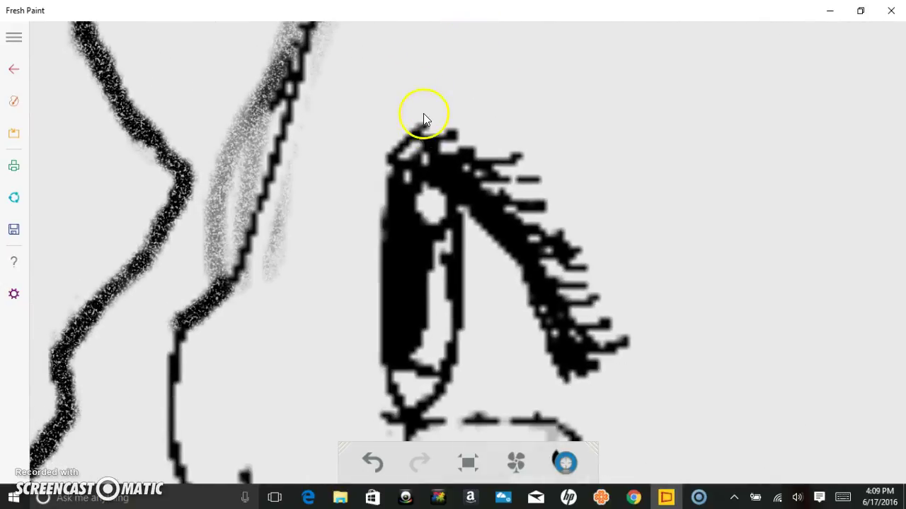
mouse_move(359, 170)
left_mouse_down()
mouse_move(399, 164)
mouse_move(327, 179)
mouse_move(388, 170)
mouse_move(336, 183)
mouse_move(383, 172)
mouse_move(363, 186)
left_mouse_up()
scroll(375, 325, "down", 1)
scroll(384, 290, "up", 2)
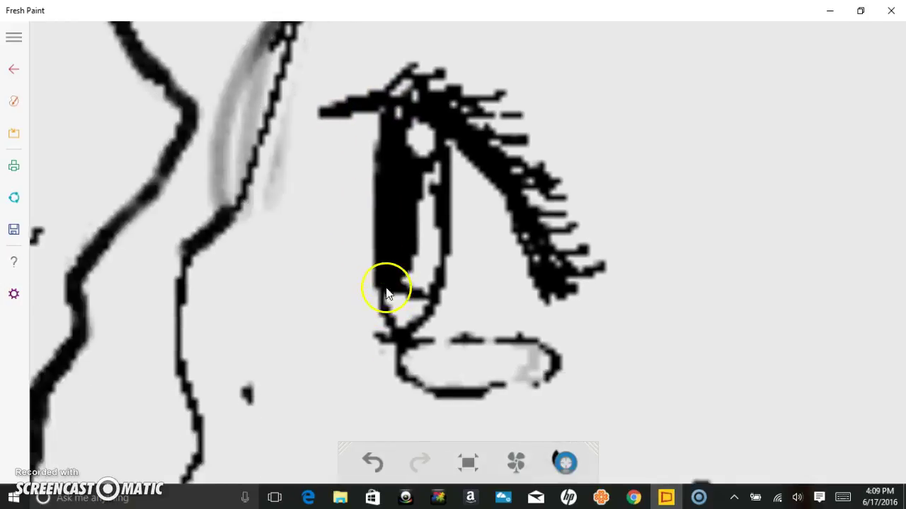
mouse_move(359, 316)
left_mouse_down()
mouse_move(387, 331)
mouse_move(444, 329)
mouse_move(383, 331)
mouse_move(347, 314)
mouse_move(446, 320)
left_mouse_up()
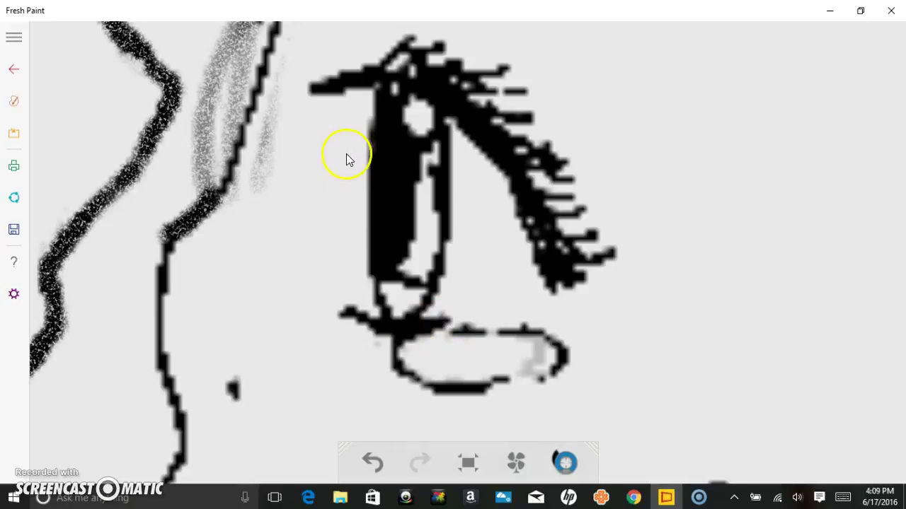
mouse_move(356, 89)
left_mouse_down()
mouse_move(333, 106)
mouse_move(324, 97)
mouse_move(371, 84)
left_mouse_up()
mouse_move(346, 49)
left_mouse_down()
mouse_move(390, 51)
mouse_move(337, 62)
mouse_move(326, 86)
mouse_move(291, 69)
mouse_move(316, 92)
mouse_move(286, 78)
mouse_move(335, 69)
mouse_move(329, 51)
mouse_move(343, 77)
mouse_move(375, 59)
mouse_move(354, 72)
mouse_move(428, 65)
left_mouse_up()
- Draw a wavy raised contour over the upper edge of the looped outline beneath the second face's eye
scroll(526, 101, "down", 5)
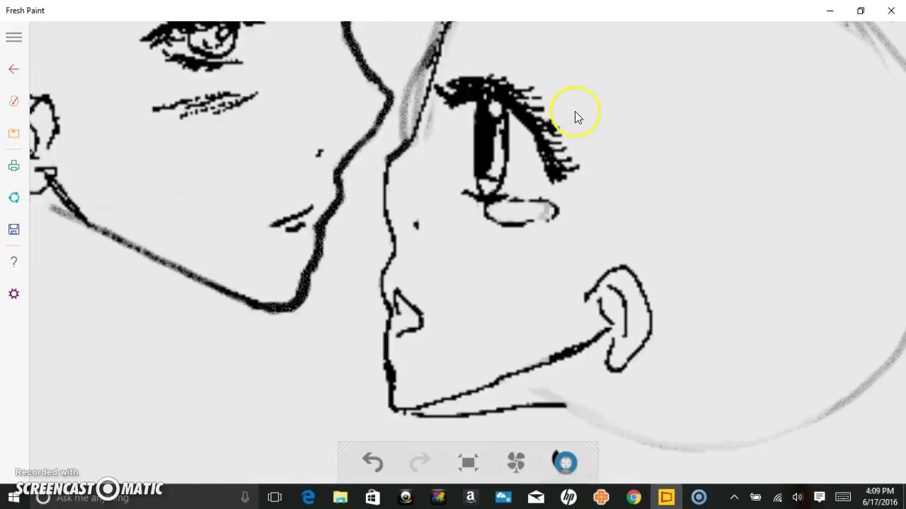
scroll(576, 120, "up", 2)
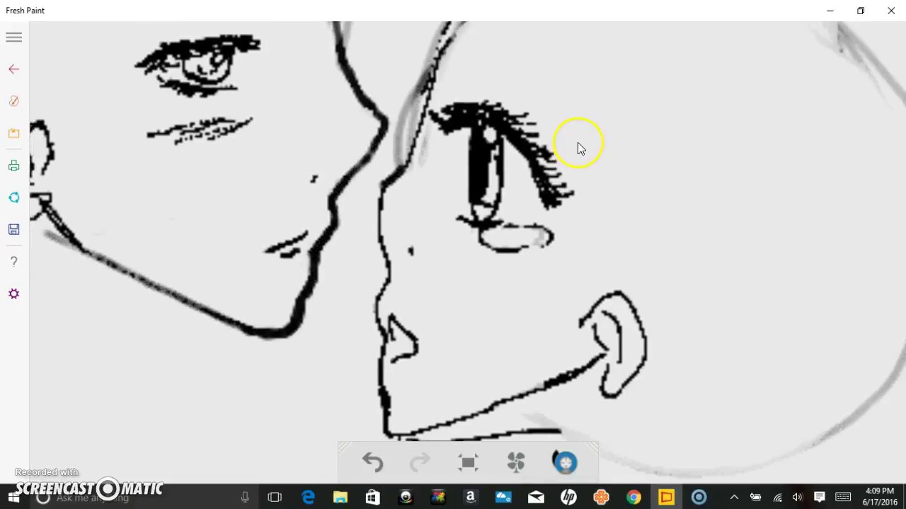
scroll(578, 147, "up", 5)
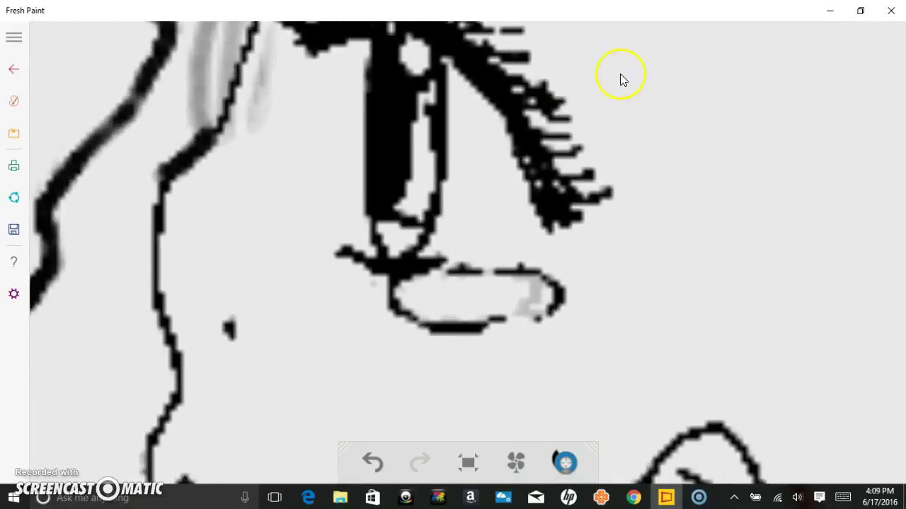
mouse_move(439, 256)
left_mouse_down()
mouse_move(455, 234)
mouse_move(556, 279)
left_mouse_up()
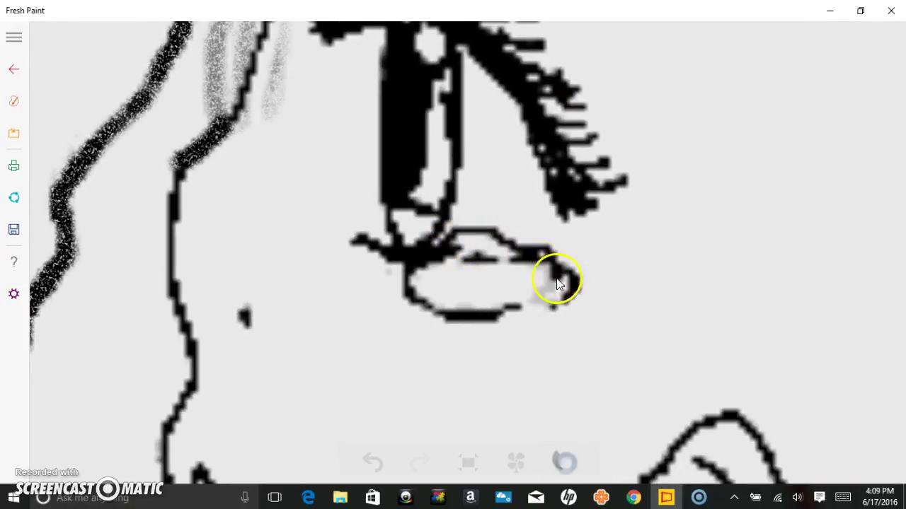
left_click_drag(449, 234, 409, 268)
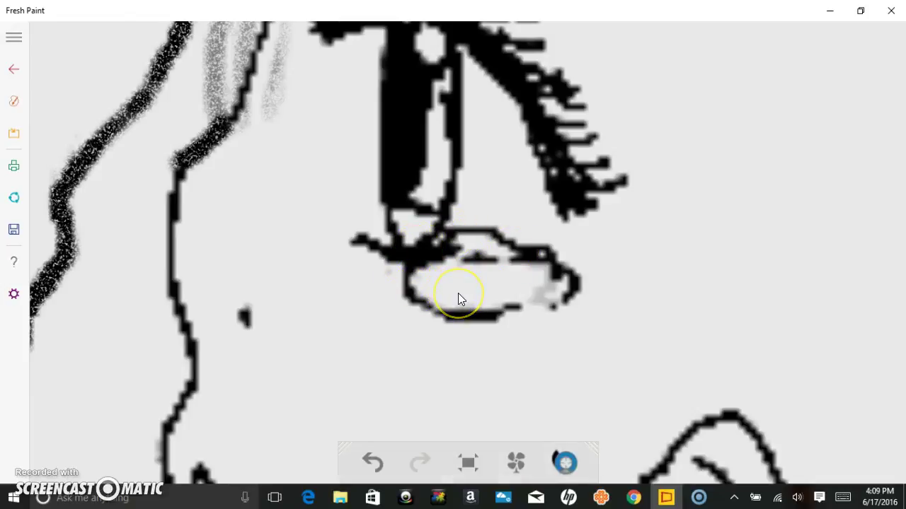
- Thicken the small nostril mark on the second face with a short pen stroke
scroll(458, 293, "down", 3)
scroll(458, 293, "up", 3)
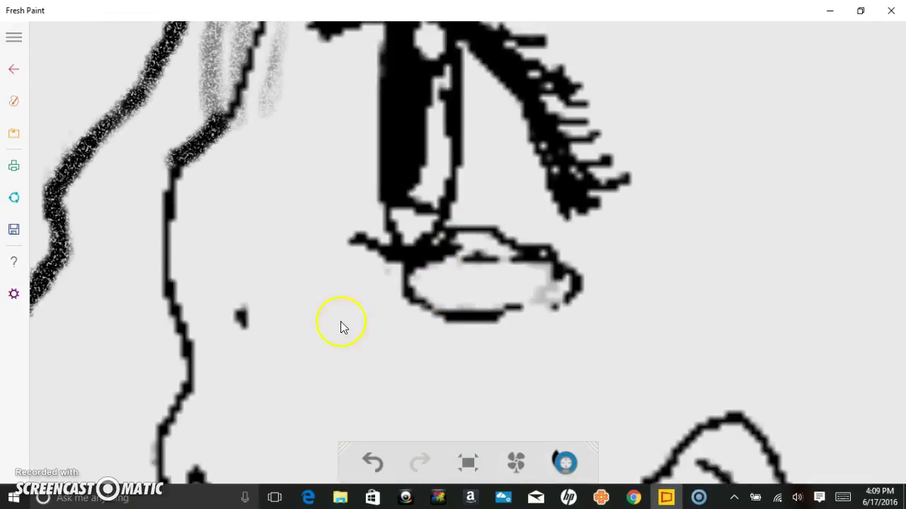
left_click_drag(230, 313, 244, 318)
- Switch to the eraser and rub out the dark outline and inner folds of the second face's ear
scroll(245, 332, "down", 4)
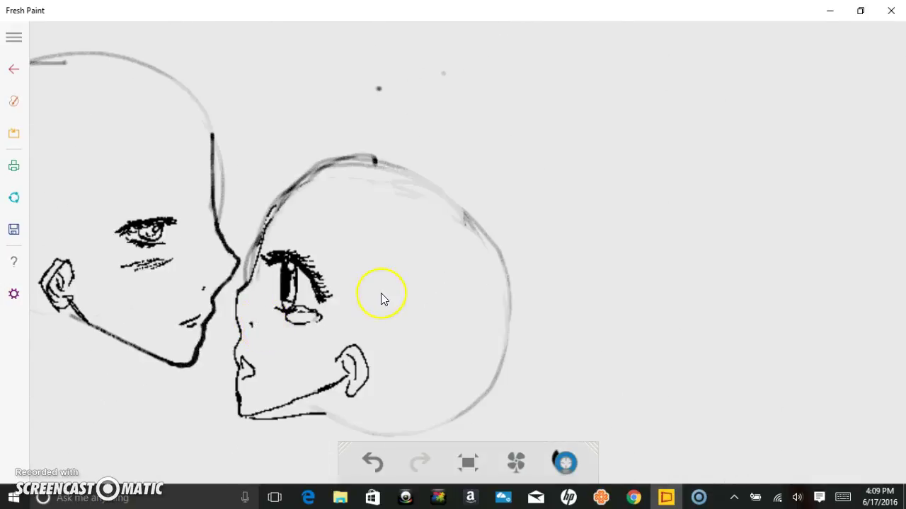
scroll(380, 297, "down", 2)
scroll(317, 303, "up", 5)
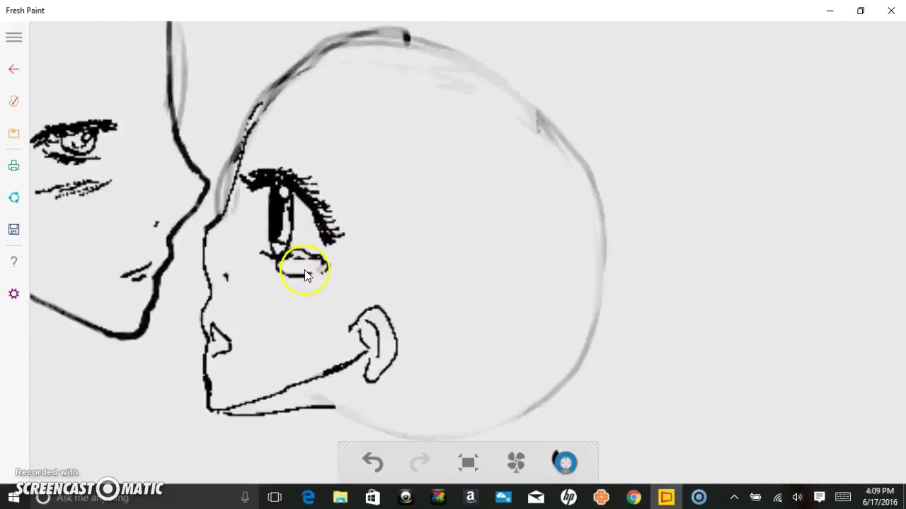
left_click(14, 103)
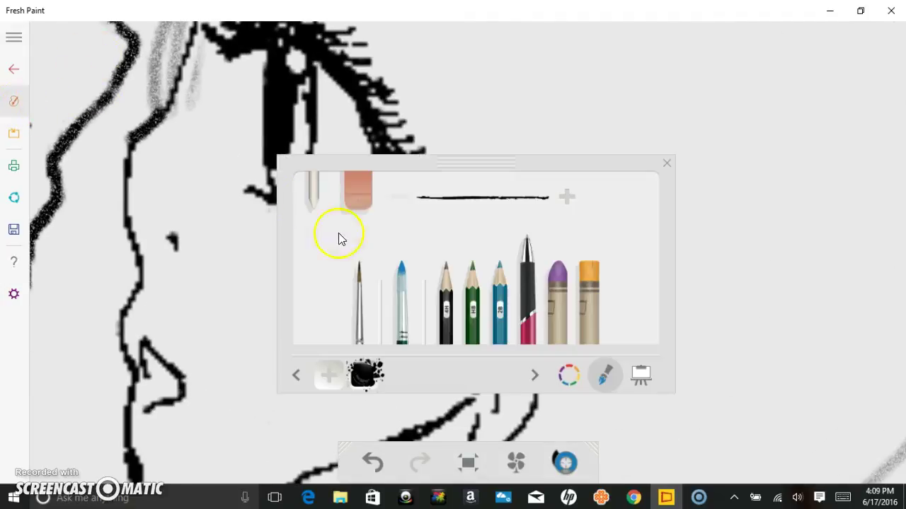
left_click(354, 204)
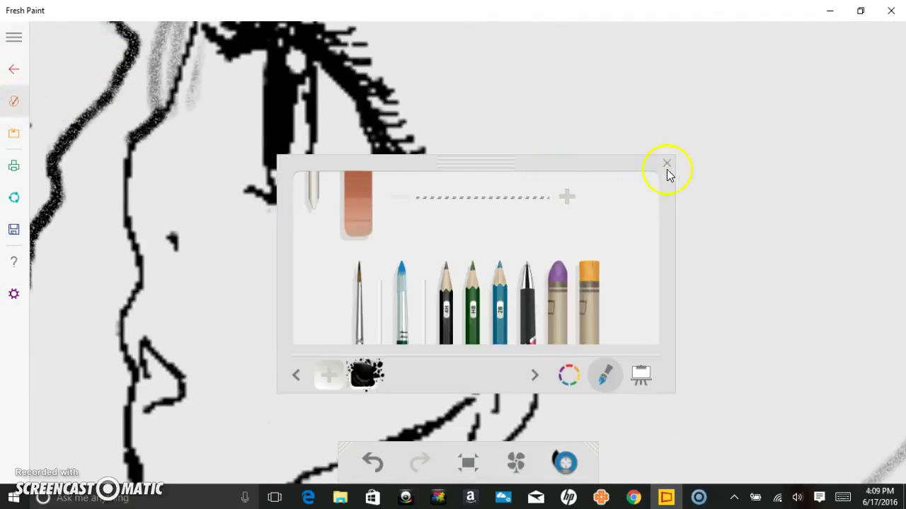
left_click(666, 165)
scroll(598, 233, "up", 2)
left_click_drag(598, 233, 562, 112)
mouse_move(463, 226)
left_mouse_down()
mouse_move(487, 204)
mouse_move(520, 203)
mouse_move(445, 227)
mouse_move(417, 321)
mouse_move(451, 358)
mouse_move(434, 388)
mouse_move(504, 320)
mouse_move(408, 432)
left_mouse_up()
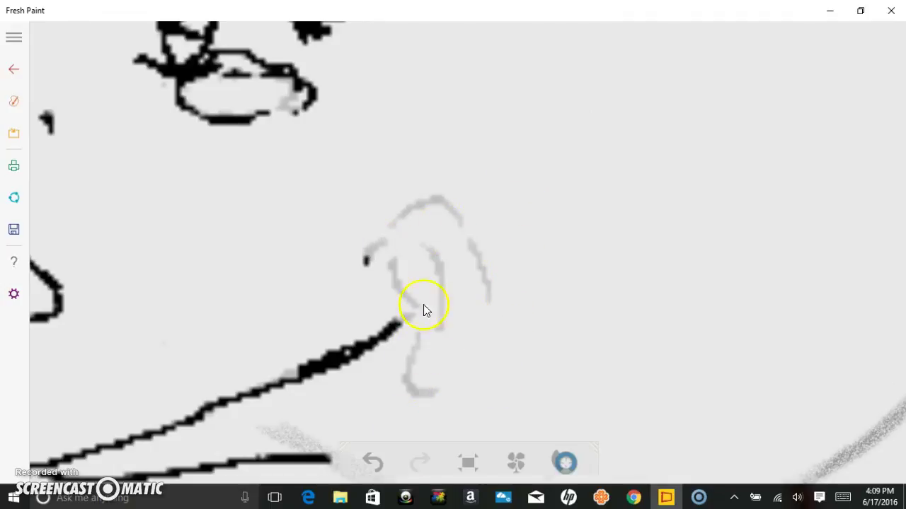
- Switch from the eraser back to the pen
left_click(13, 101)
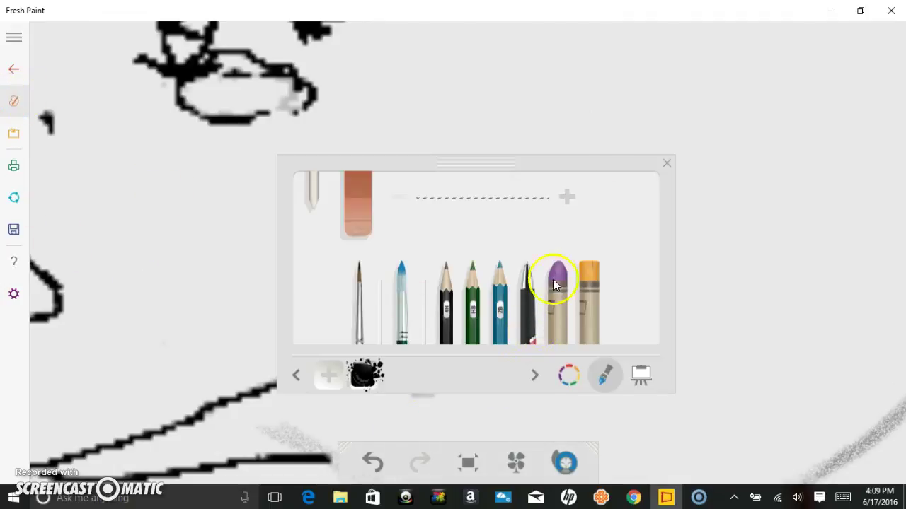
left_click(529, 290)
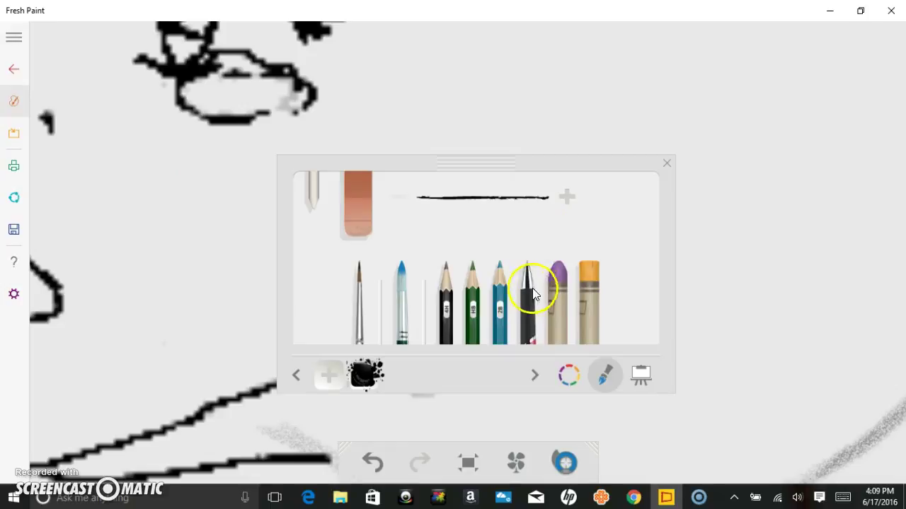
left_click(665, 164)
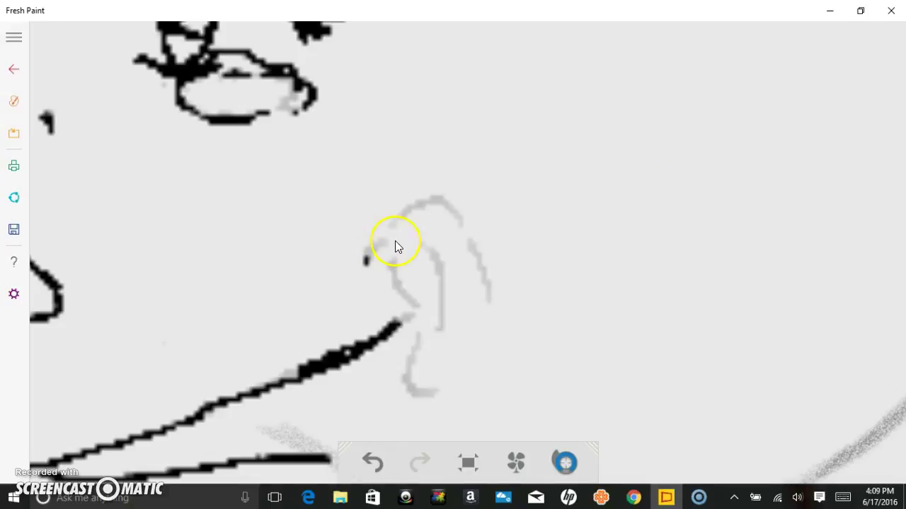
mouse_move(379, 246)
left_mouse_down()
mouse_move(454, 240)
mouse_move(471, 299)
mouse_move(443, 350)
mouse_move(404, 319)
mouse_move(442, 356)
mouse_move(455, 256)
mouse_move(438, 218)
mouse_move(350, 215)
mouse_move(388, 275)
left_mouse_up()
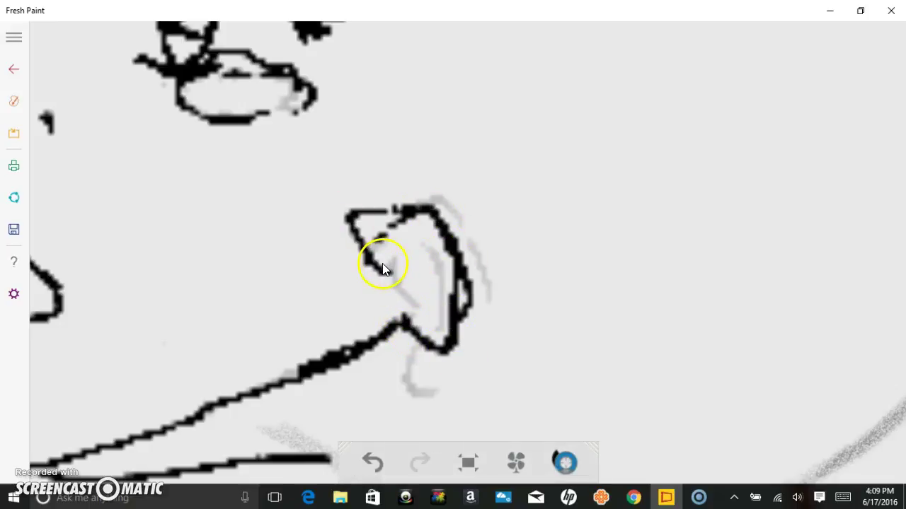
key("ctrl+z")
key("ctrl+z")
key("ctrl+z")
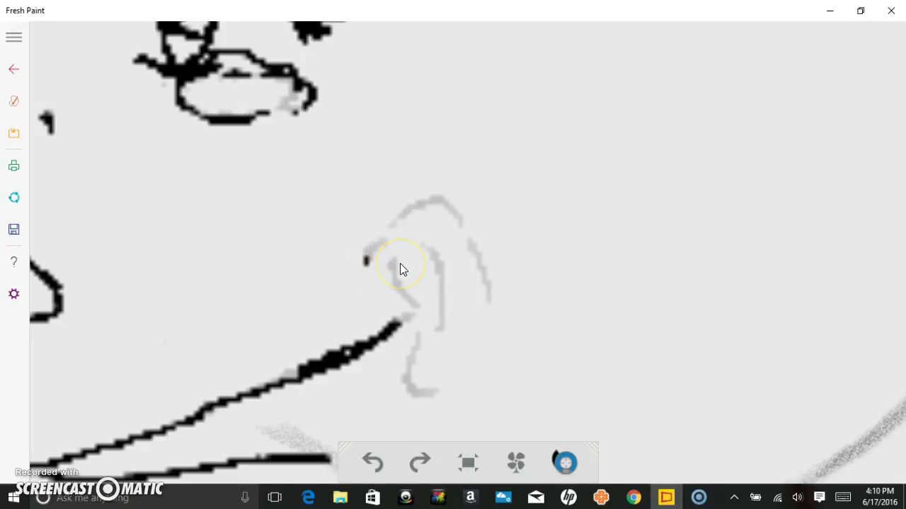
- Redraw the second face's ear at the end of the jawline, with a pointed outer contour, a small lobe and inner folds
mouse_move(364, 240)
left_mouse_down()
mouse_move(467, 195)
mouse_move(491, 293)
mouse_move(426, 358)
mouse_move(418, 304)
left_mouse_up()
mouse_move(407, 248)
left_mouse_down()
mouse_move(464, 237)
mouse_move(442, 314)
mouse_move(423, 298)
mouse_move(414, 303)
mouse_move(442, 279)
mouse_move(433, 287)
left_mouse_up()
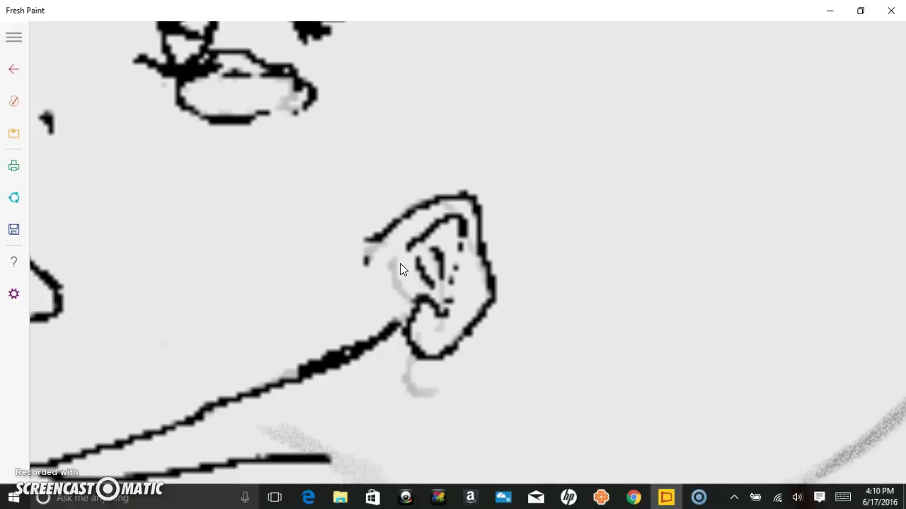
mouse_move(390, 222)
left_mouse_down()
mouse_move(375, 240)
mouse_move(435, 272)
left_mouse_up()
mouse_move(447, 218)
left_mouse_down()
mouse_move(467, 261)
mouse_move(450, 315)
left_mouse_up()
- Retrace the line under the second face's jaw and bend it downward into a short front neck line
scroll(400, 268, "down", 5)
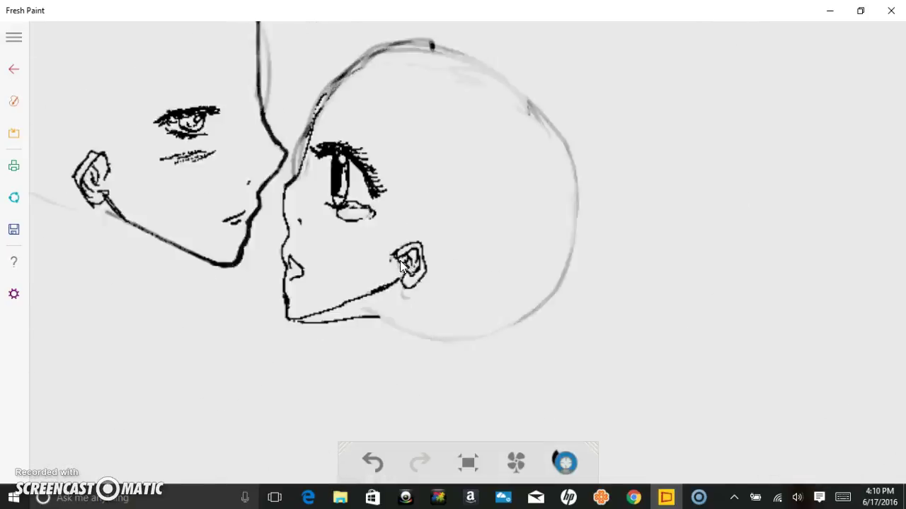
left_click_drag(400, 261, 441, 213)
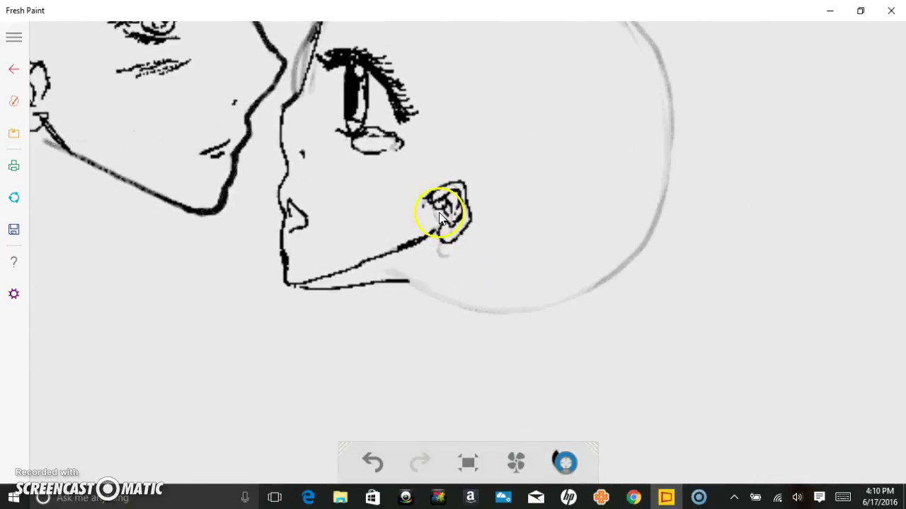
left_click_drag(397, 306, 394, 351)
left_click_drag(390, 291, 396, 301)
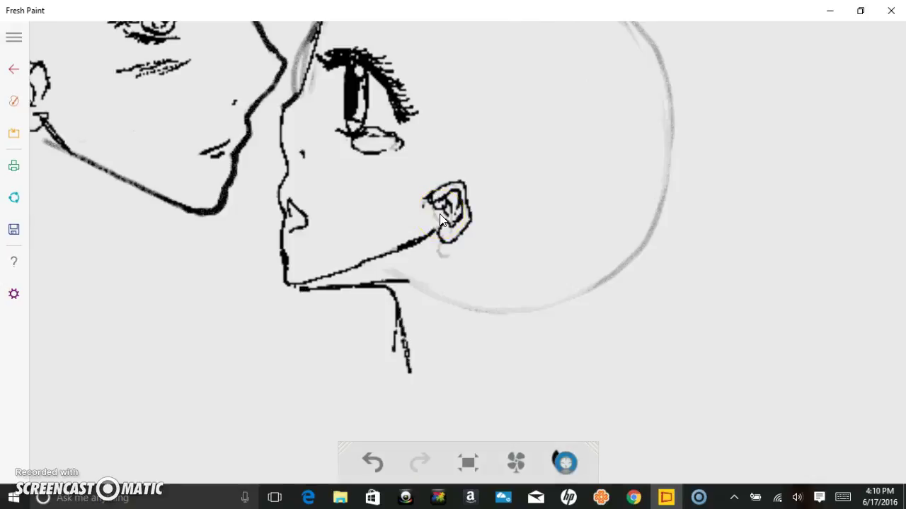
scroll(439, 220, "down", 3)
scroll(439, 220, "up", 2)
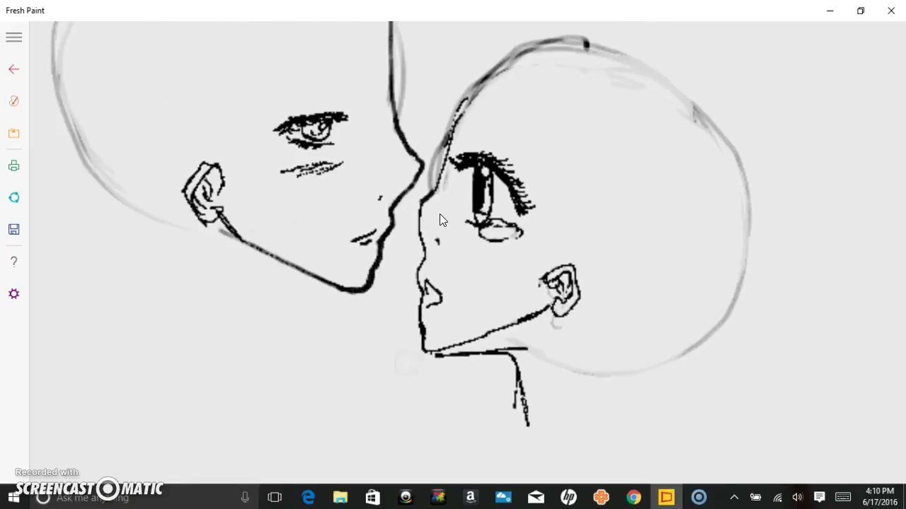
key("ctrl+z")
- Draw a curved neck line from the underside of the first face's jaw down and back toward the shoulder
mouse_move(437, 208)
left_mouse_down()
mouse_move(474, 283)
mouse_move(481, 323)
mouse_move(504, 235)
mouse_move(463, 229)
left_mouse_up()
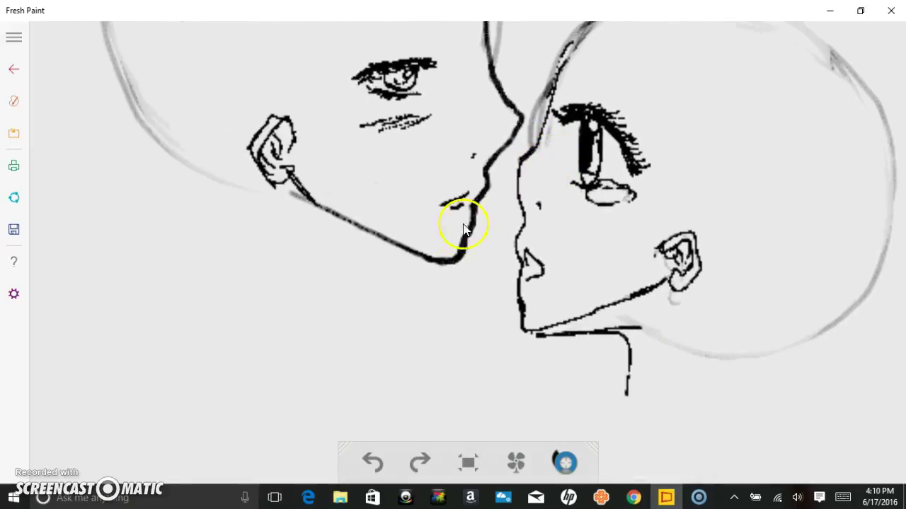
mouse_move(394, 246)
left_mouse_down()
mouse_move(346, 278)
mouse_move(328, 327)
left_mouse_up()
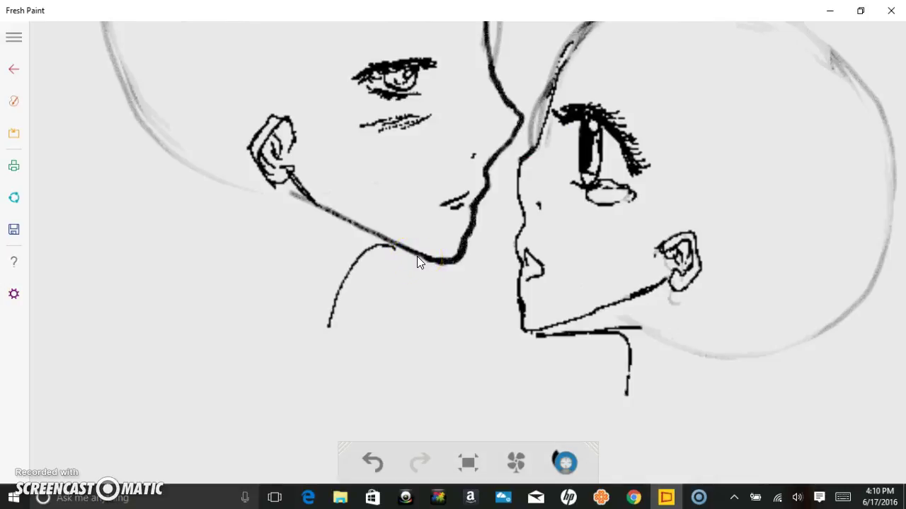
- Switch to the eraser, enlarge it and erase the sketched head circles around both faces
mouse_move(483, 169)
left_mouse_down()
mouse_move(278, 300)
mouse_move(272, 324)
mouse_move(109, 372)
mouse_move(201, 283)
mouse_move(281, 301)
left_mouse_up()
scroll(271, 324, "up", 3)
scroll(200, 283, "down", 5)
left_click(13, 101)
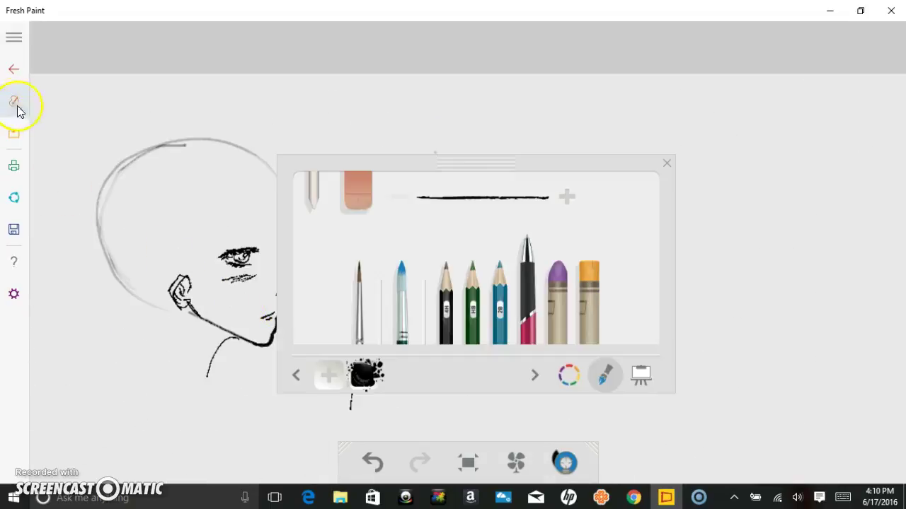
left_click(567, 196)
left_click(567, 197)
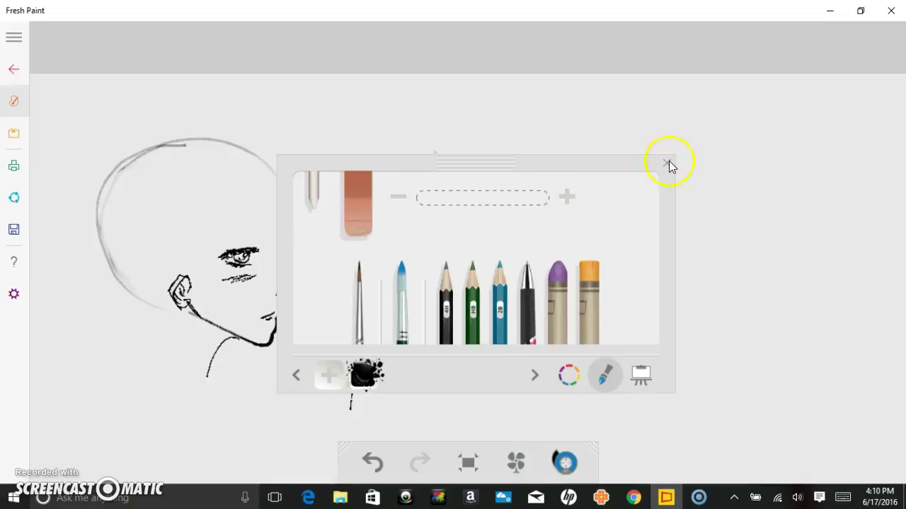
left_click(667, 163)
mouse_move(477, 225)
left_mouse_down()
mouse_move(455, 285)
mouse_move(419, 219)
mouse_move(436, 258)
mouse_move(422, 366)
left_mouse_up()
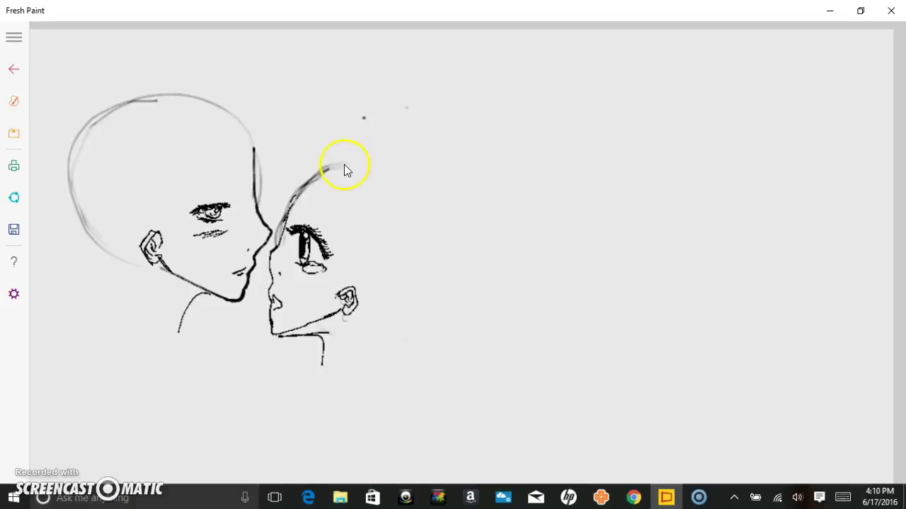
left_click_drag(315, 177, 522, 190)
mouse_move(472, 122)
left_mouse_down()
mouse_move(307, 121)
mouse_move(312, 217)
left_mouse_up()
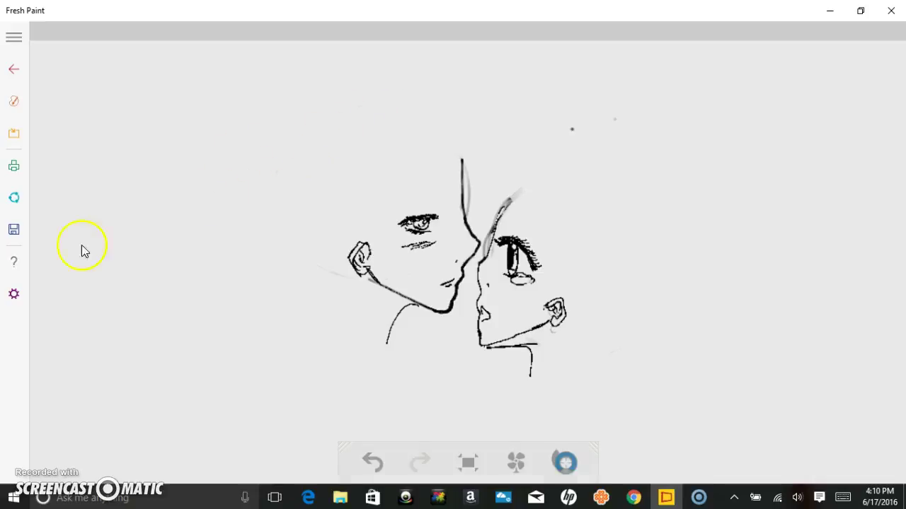
- Switch back to the pen and draw long, wavy hair strands between the second face's eye and ear, falling past the jaw
left_click(14, 100)
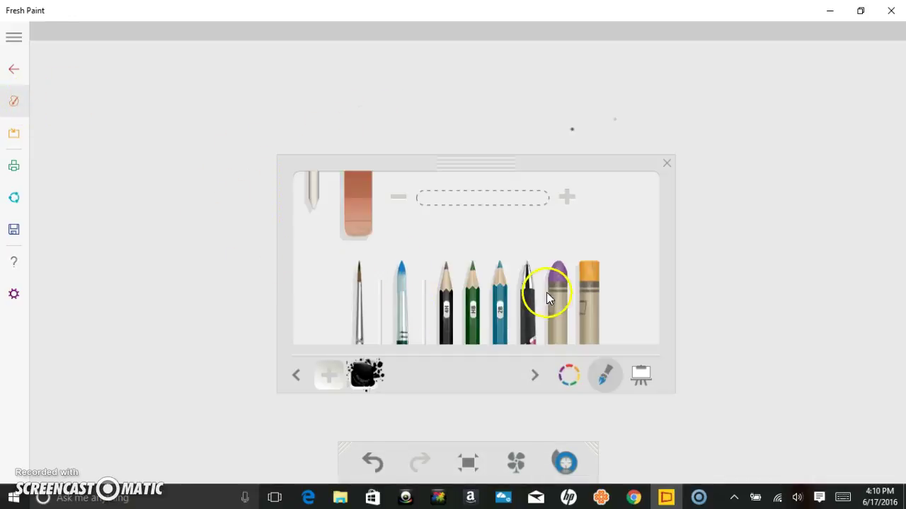
left_click(530, 283)
left_click(667, 164)
scroll(682, 239, "up", 5)
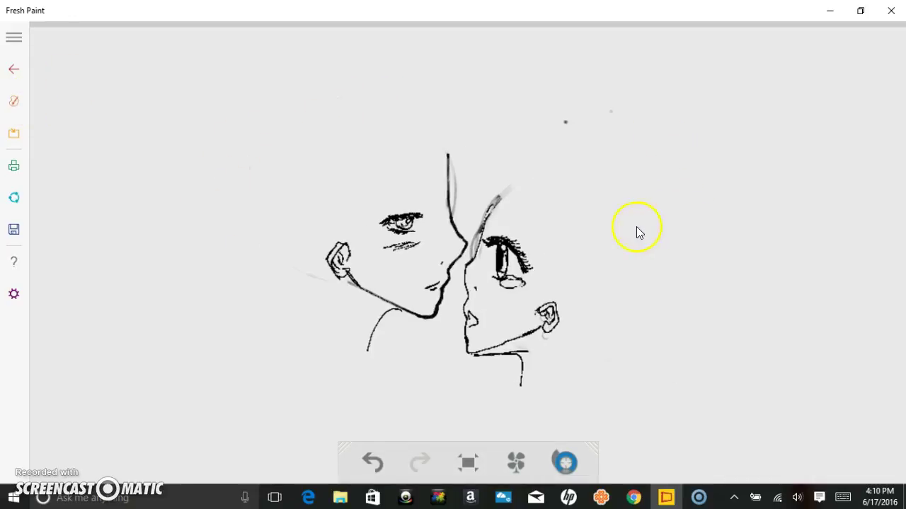
scroll(482, 222, "up", 2)
mouse_move(481, 220)
left_mouse_down()
mouse_move(489, 197)
mouse_move(460, 236)
left_mouse_up()
scroll(459, 237, "down", 2)
scroll(460, 243, "up", 1)
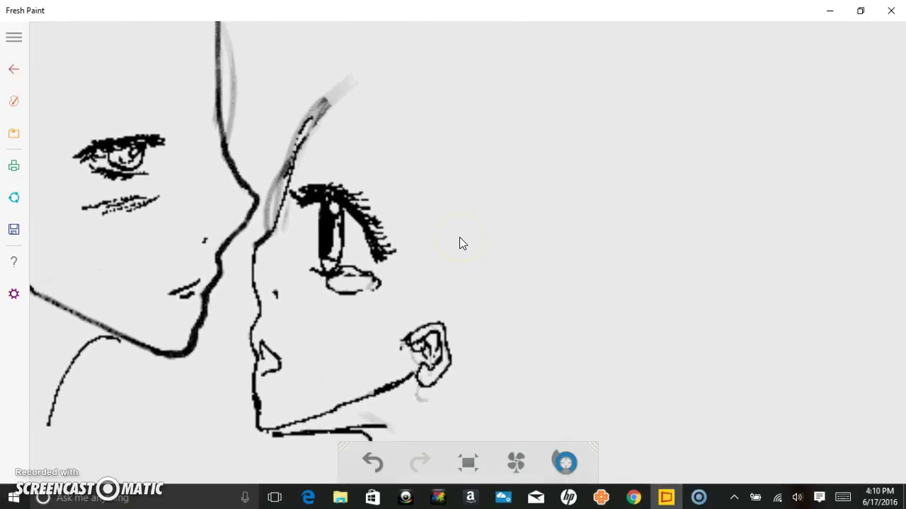
mouse_move(374, 195)
left_mouse_down()
mouse_move(386, 263)
mouse_move(360, 412)
left_mouse_up()
mouse_move(423, 234)
left_mouse_down()
mouse_move(388, 320)
mouse_move(362, 419)
left_mouse_up()
left_click_drag(378, 348, 373, 481)
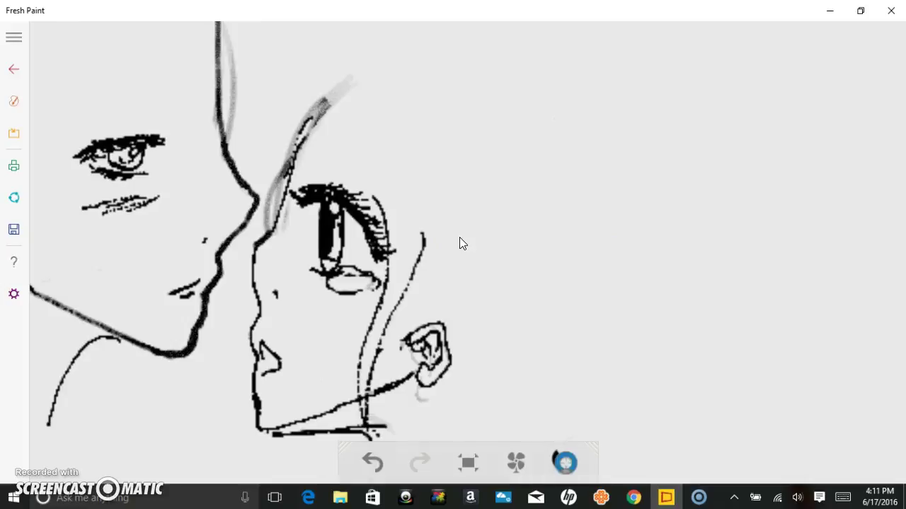
left_click_drag(400, 283, 403, 441)
mouse_move(427, 270)
left_mouse_down()
mouse_move(405, 377)
mouse_move(411, 449)
left_mouse_up()
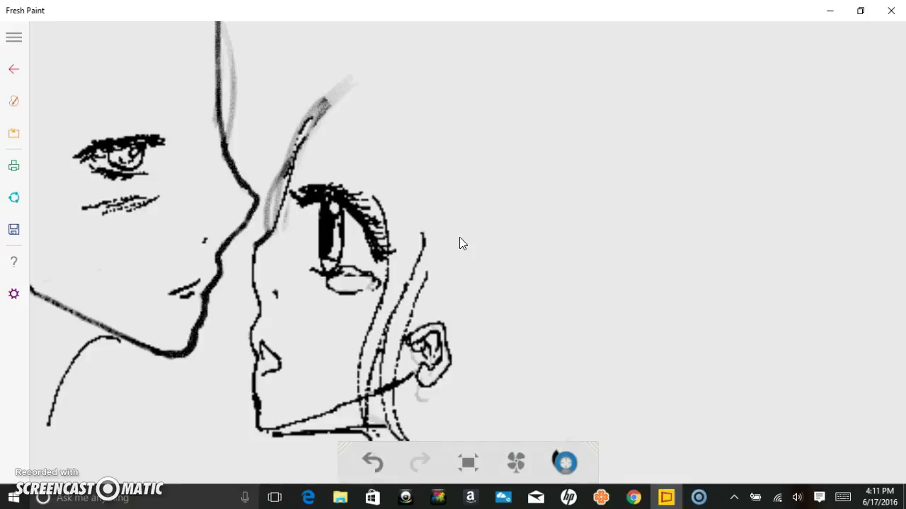
- Draw thin fringe strands falling from the second face's forehead over the eye and lashes
left_click_drag(324, 109, 297, 297)
left_click_drag(340, 124, 301, 301)
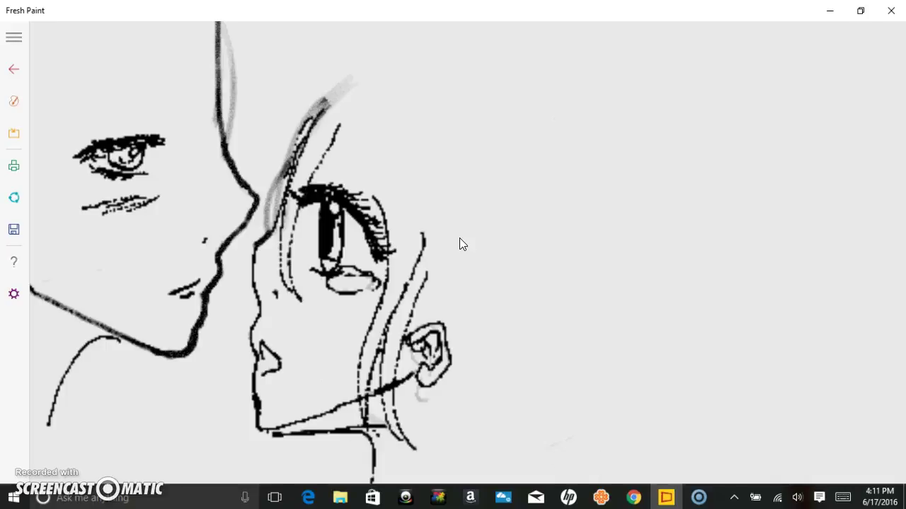
mouse_move(344, 133)
left_mouse_down()
mouse_move(320, 185)
mouse_move(333, 195)
mouse_move(359, 192)
mouse_move(381, 232)
left_mouse_up()
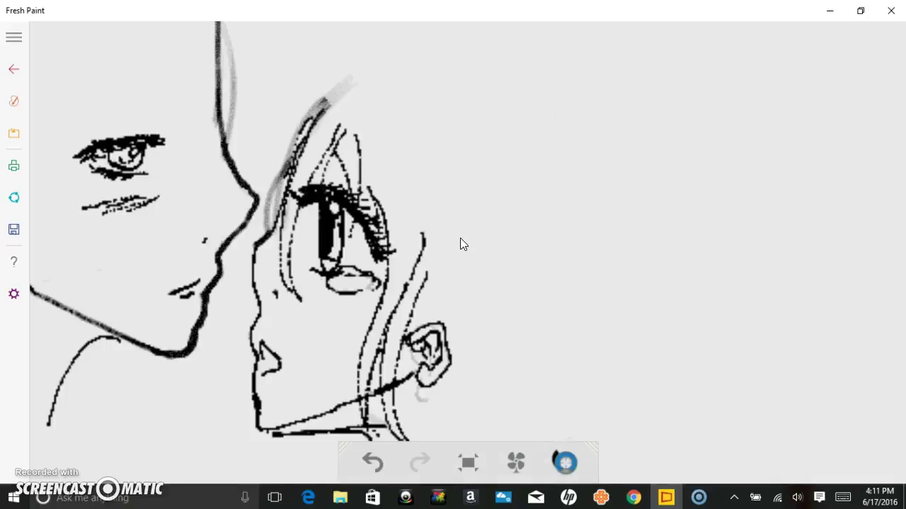
- Switch to a smaller eraser and remove the grey sketch marks along the second face's forehead
left_click(14, 101)
key("e")
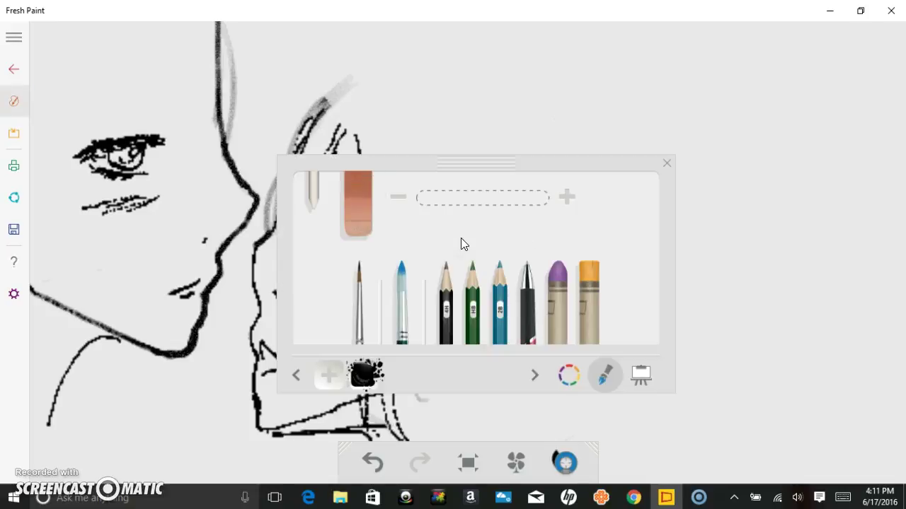
left_click(399, 197)
left_click(399, 197)
left_click(666, 162)
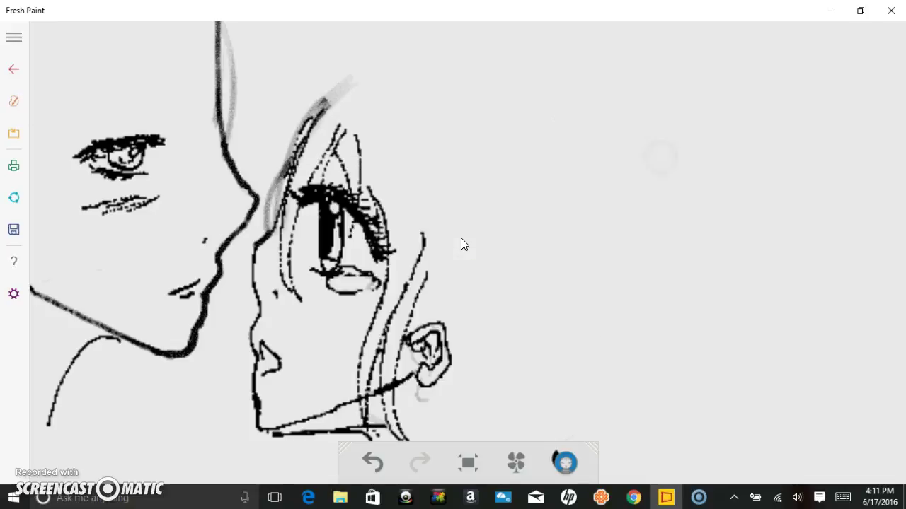
scroll(461, 244, "up", 5)
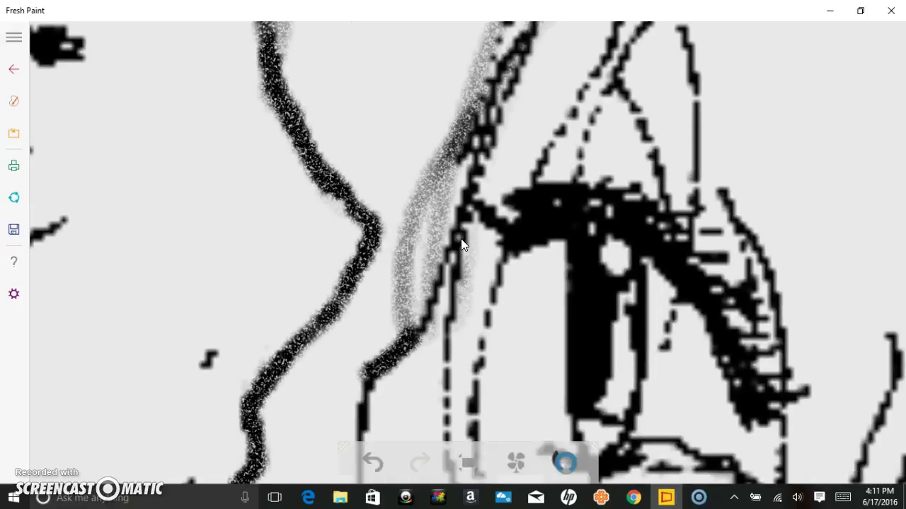
mouse_move(446, 147)
left_mouse_down()
mouse_move(410, 223)
mouse_move(428, 194)
mouse_move(405, 311)
mouse_move(492, 32)
mouse_move(453, 173)
left_mouse_up()
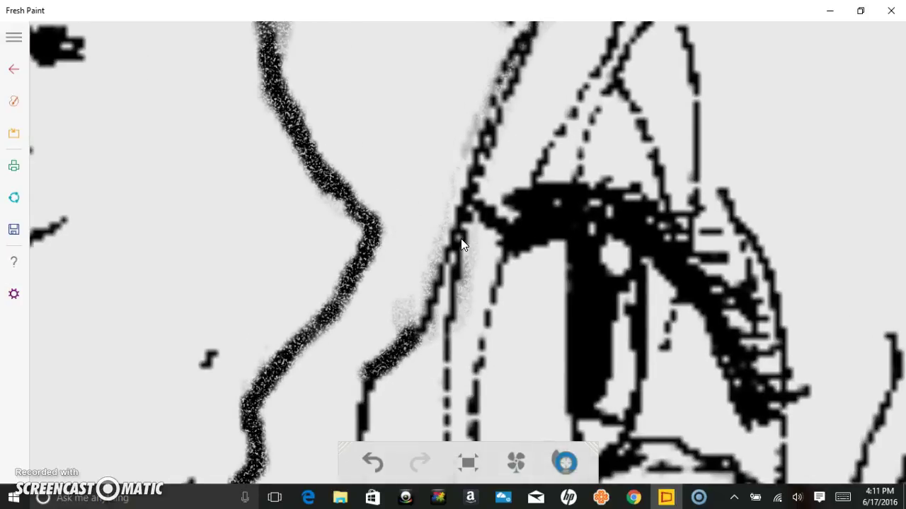
- Return to the pen and add curved fringe strands in front of the second face's forehead, reaching the first face's nose
left_click(13, 101)
left_click(527, 303)
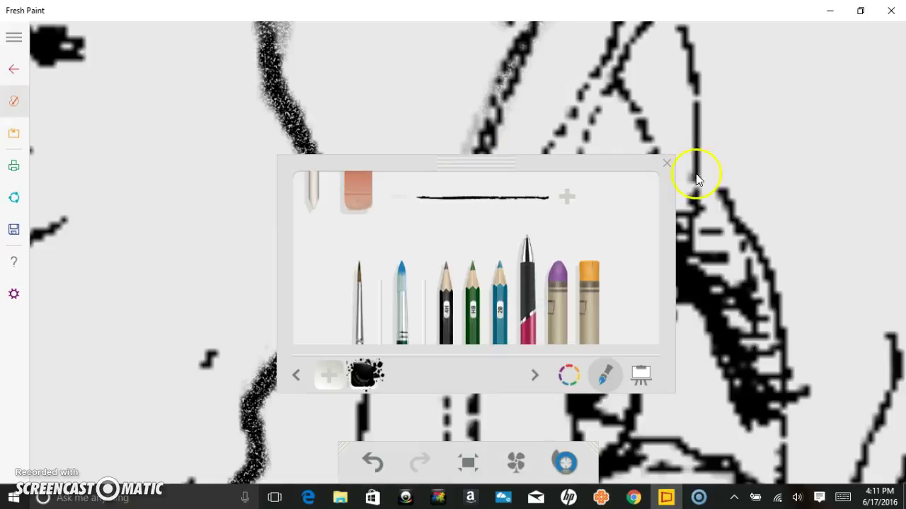
left_click(667, 164)
scroll(667, 164, "down", 5)
left_click_drag(665, 165, 569, 234)
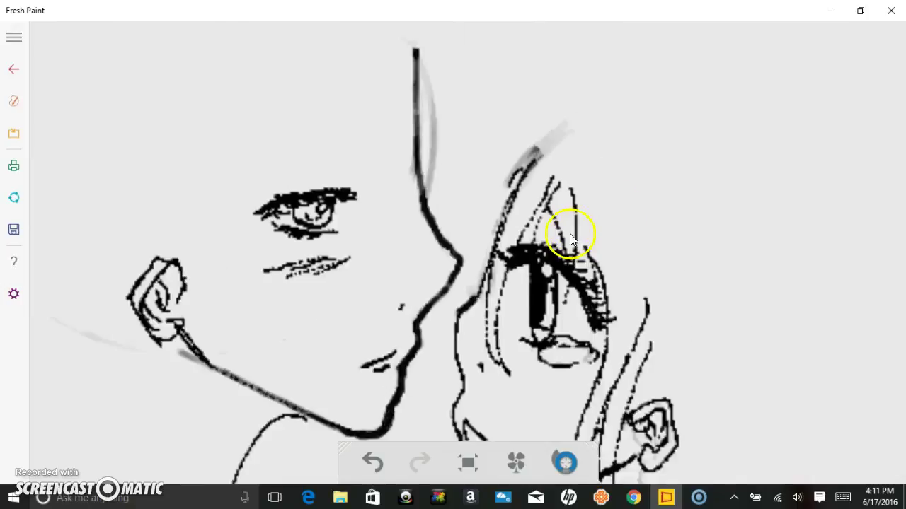
scroll(569, 235, "up", 3)
scroll(569, 234, "up", 1)
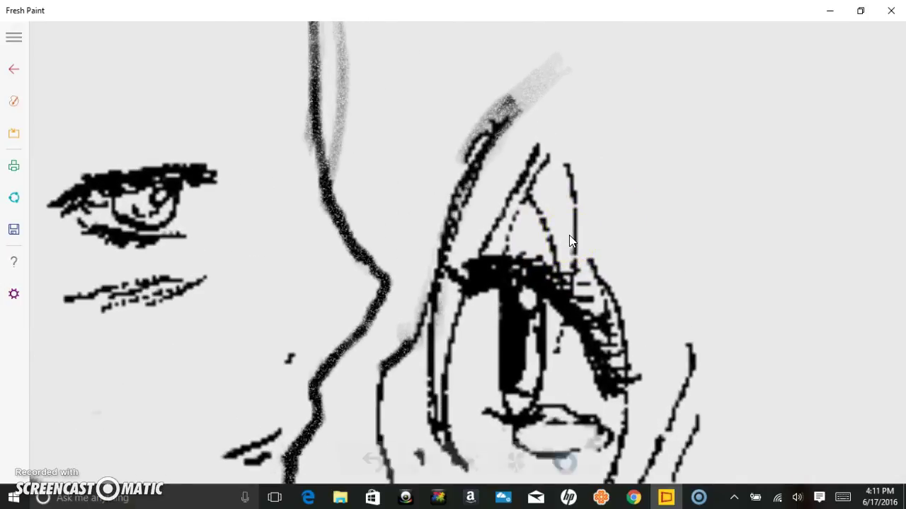
mouse_move(501, 71)
left_mouse_down()
mouse_move(402, 178)
mouse_move(403, 317)
left_mouse_up()
left_click_drag(512, 92, 406, 324)
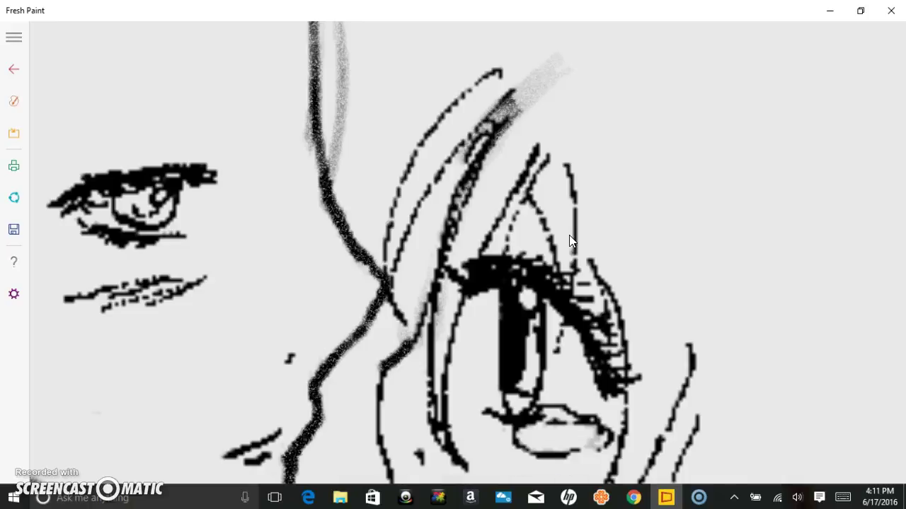
left_click_drag(418, 234, 425, 348)
- Draw two long hair strands over and just behind the second face's ear, curving down past the neck
scroll(569, 235, "down", 2)
mouse_move(635, 229)
left_mouse_down()
mouse_move(457, 97)
mouse_move(414, 39)
left_mouse_up()
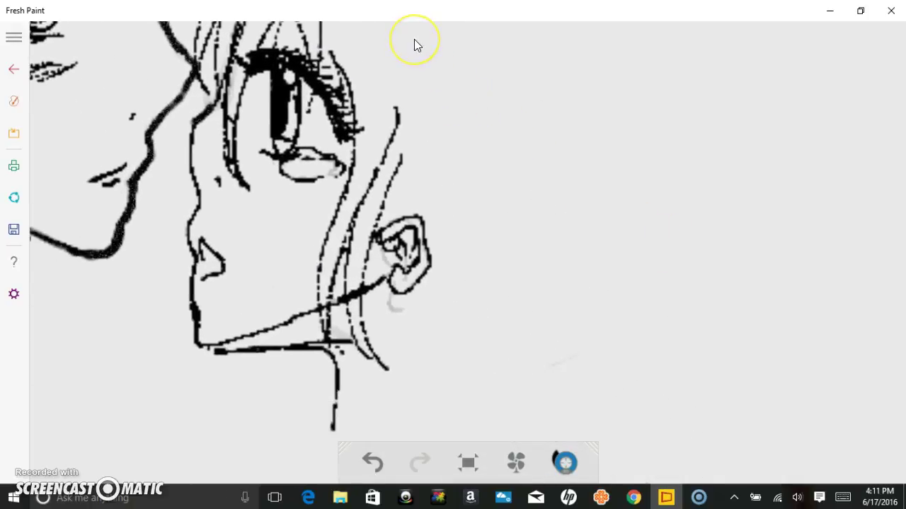
mouse_move(400, 154)
left_mouse_down()
mouse_move(404, 359)
mouse_move(435, 426)
left_mouse_up()
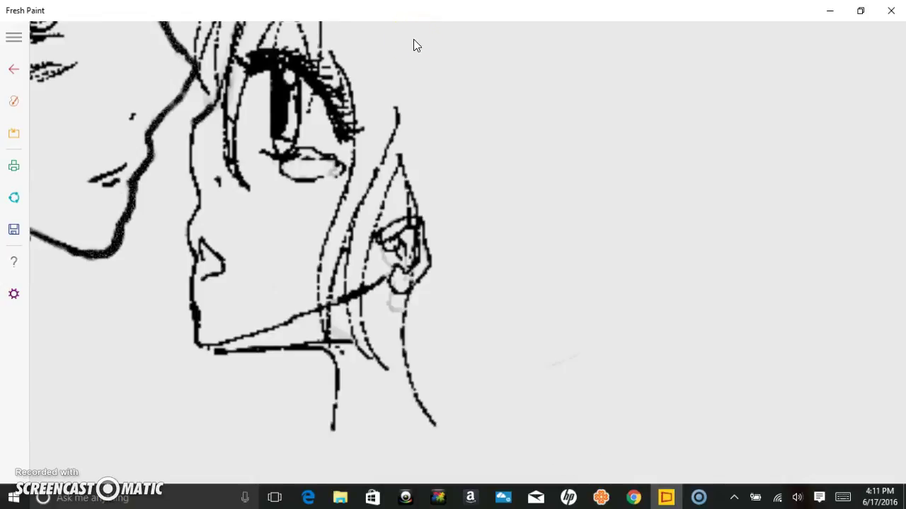
left_click_drag(451, 146, 424, 306)
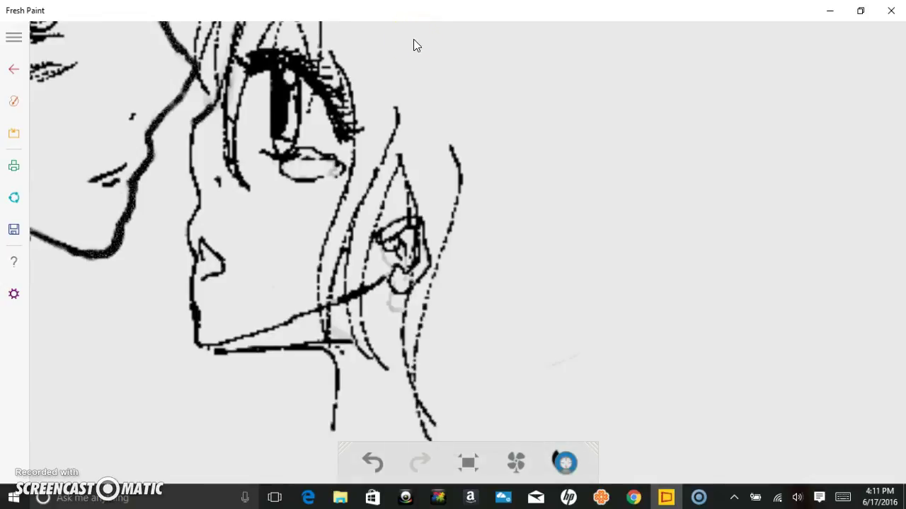
- Outline the top and back of the second figure's hair with overlapping strokes from above the fringe down past the shoulder
scroll(415, 45, "down", 2)
scroll(504, 157, "down", 2)
left_click_drag(504, 157, 394, 256)
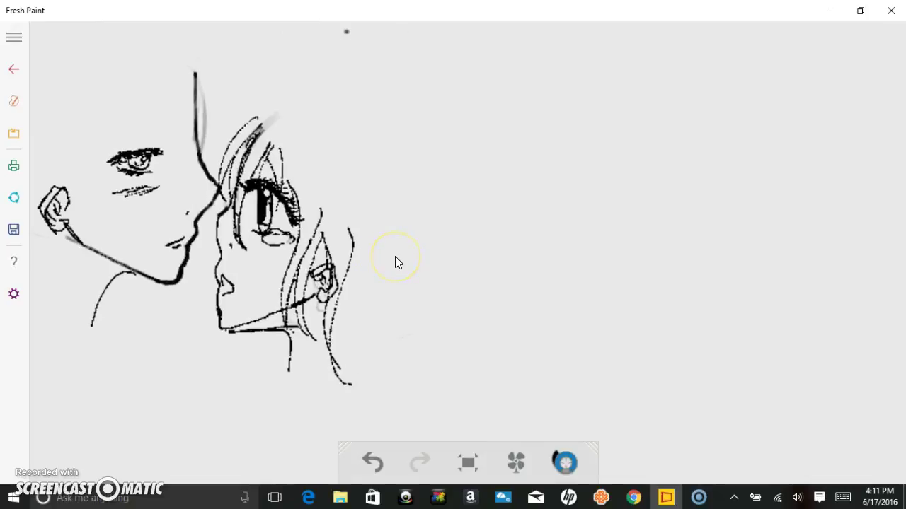
left_click_drag(303, 67, 221, 129)
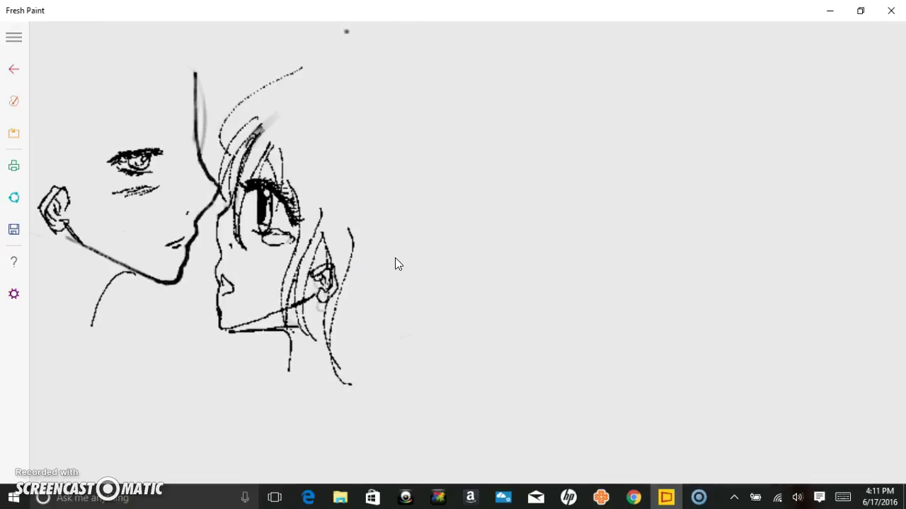
mouse_move(258, 96)
left_mouse_down()
mouse_move(348, 88)
mouse_move(443, 142)
left_mouse_up()
left_click_drag(375, 101, 479, 211)
left_click_drag(389, 104, 481, 264)
left_click_drag(441, 138, 477, 316)
left_click_drag(467, 215, 535, 403)
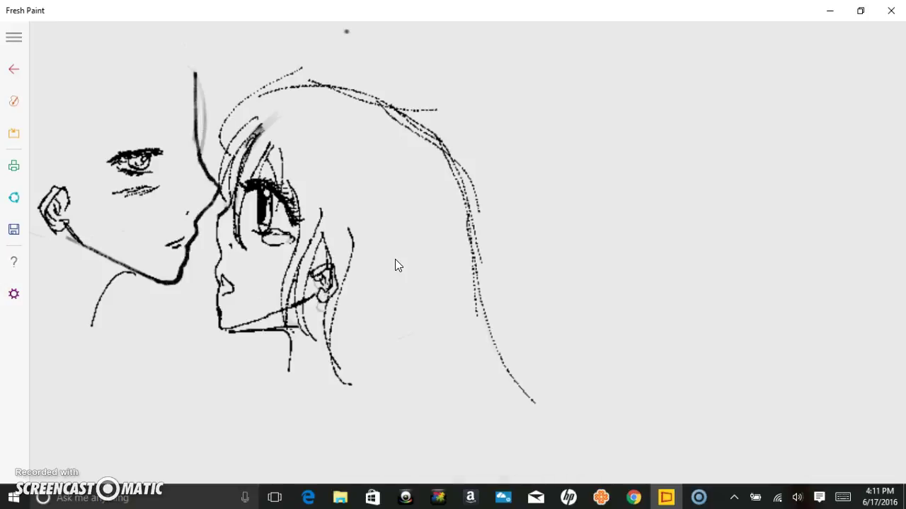
- Draw long, wavy strands hanging behind the second face's ear, with tips curling outward at the bottom
scroll(395, 259, "down", 1)
mouse_move(395, 259)
left_mouse_down()
mouse_move(391, 150)
mouse_move(368, 136)
mouse_move(423, 396)
left_mouse_up()
scroll(392, 150, "up", 2)
left_click_drag(415, 142, 443, 409)
left_click_drag(328, 256, 366, 409)
left_click_drag(365, 244, 346, 317)
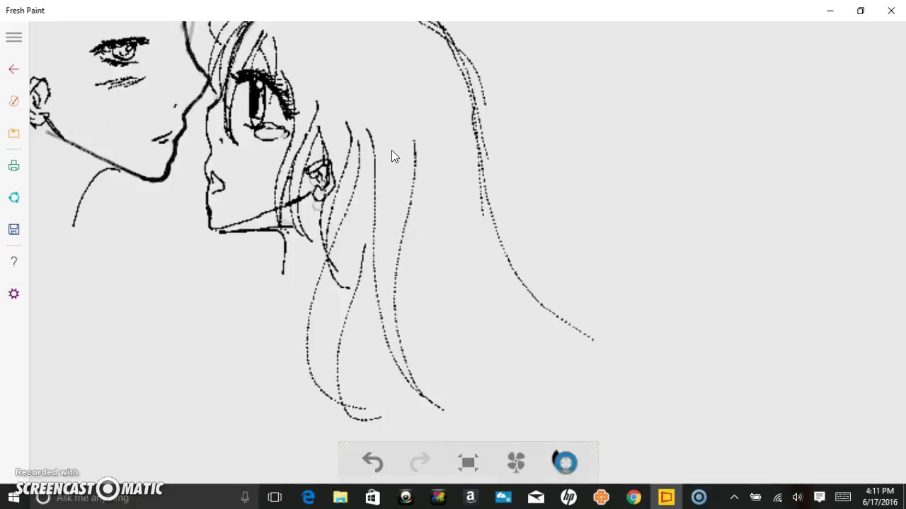
- Draw locks of hair sweeping forward from behind the second face's ear, across the neck and down in front
mouse_move(356, 138)
left_mouse_down()
mouse_move(320, 248)
mouse_move(193, 406)
left_mouse_up()
left_click_drag(312, 269, 211, 428)
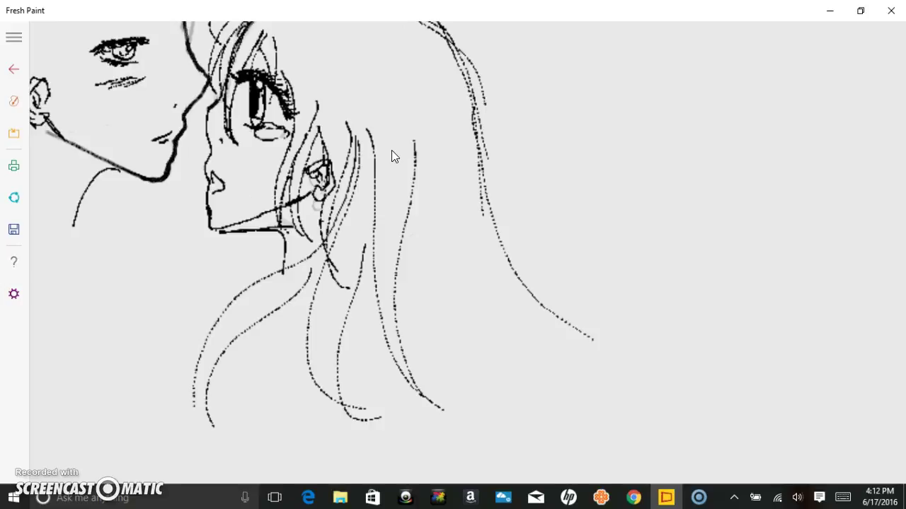
mouse_move(314, 261)
left_mouse_down()
mouse_move(207, 393)
mouse_move(203, 409)
left_mouse_up()
left_click_drag(220, 320, 205, 433)
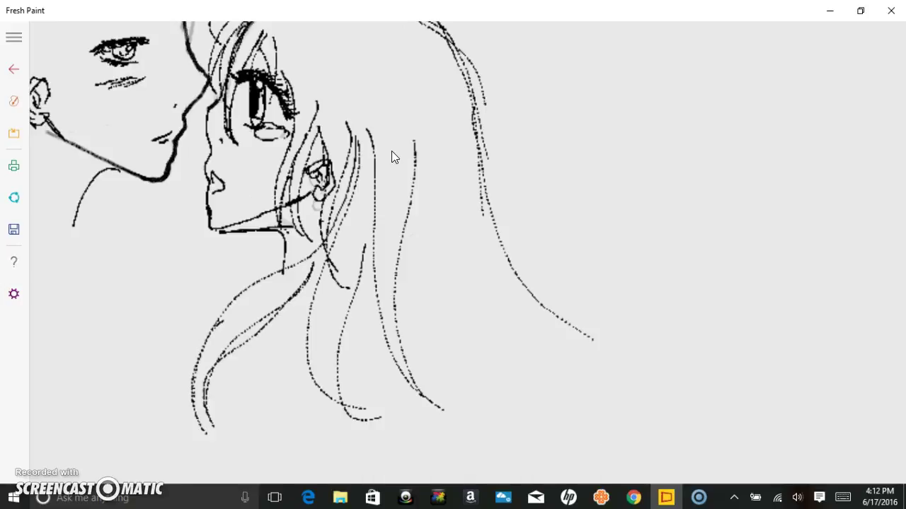
left_click_drag(307, 283, 251, 450)
left_click_drag(310, 310, 278, 448)
- Fill the back of the second figure's hair with long, flowing strands inside the outer contour
left_click_drag(436, 108, 573, 397)
mouse_move(488, 225)
left_mouse_down()
mouse_move(549, 342)
mouse_move(548, 432)
left_mouse_up()
left_click_drag(416, 181, 447, 286)
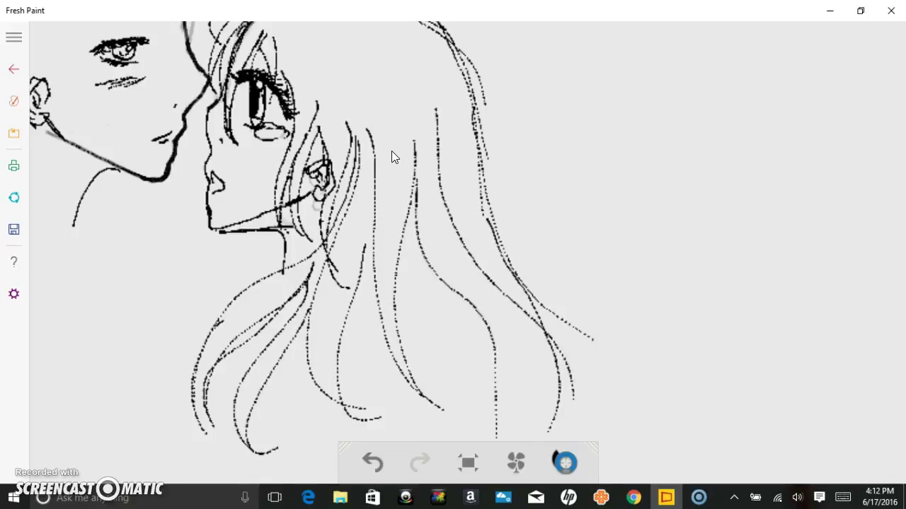
left_click_drag(471, 256, 480, 467)
mouse_move(398, 251)
left_mouse_down()
mouse_move(447, 364)
mouse_move(437, 441)
left_mouse_up()
left_click_drag(408, 151, 434, 382)
left_click_drag(425, 259, 439, 441)
- Draw curved fringe strands over the first face's forehead, between the eye and the profile line
left_click_drag(216, 209, 501, 342)
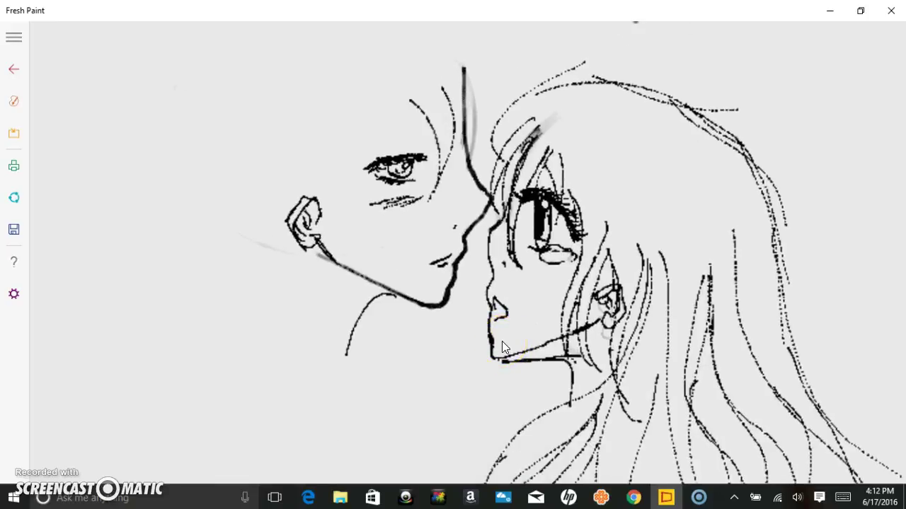